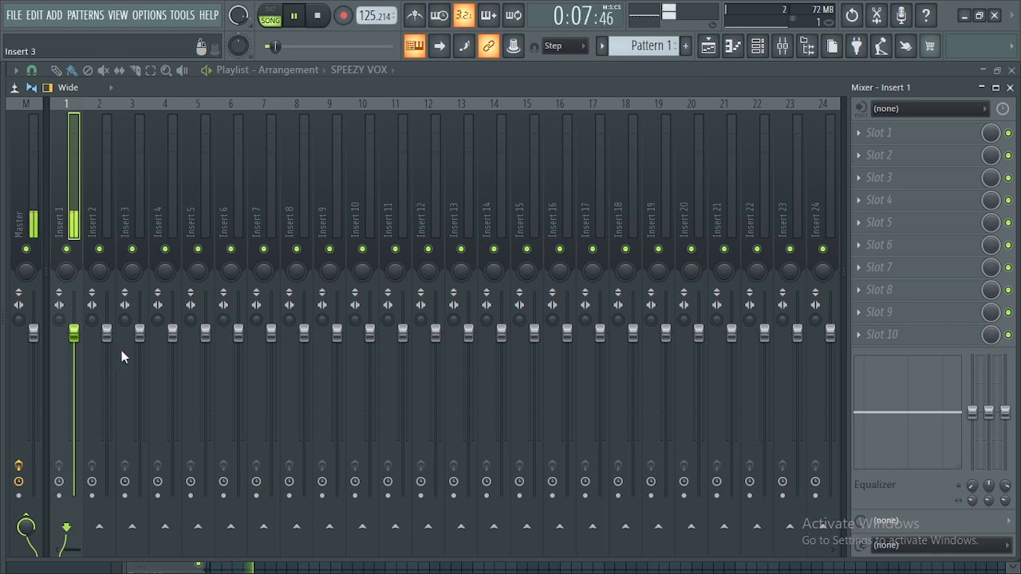
Stop playback and load Auto-Key into the first effect slot of Insert 1.
{"action": "key", "text": "space"}
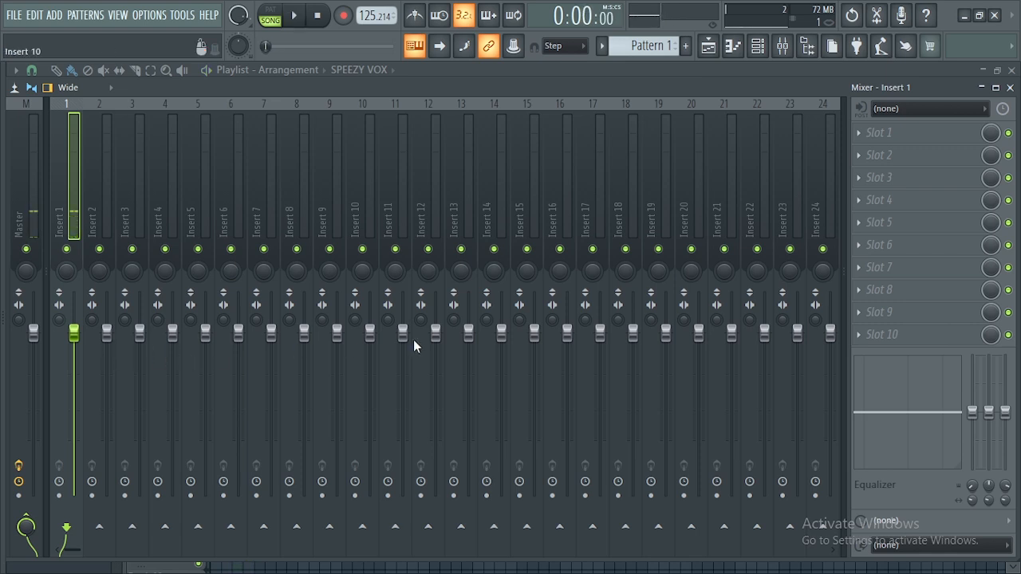
{"action": "left_click", "coordinate": [864, 135]}
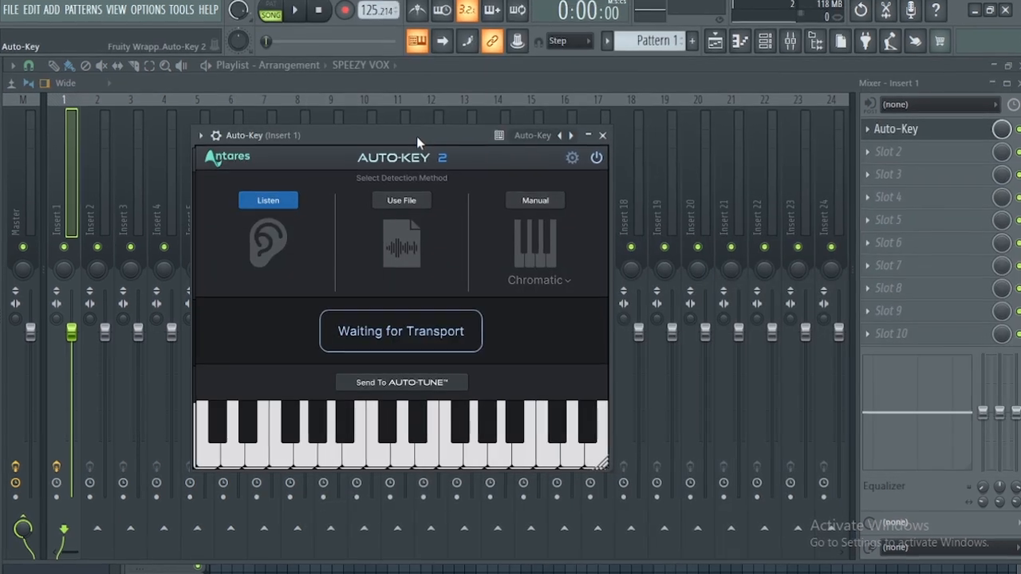
{"action": "left_click_drag", "start_coordinate": [417, 136], "coordinate": [407, 142]}
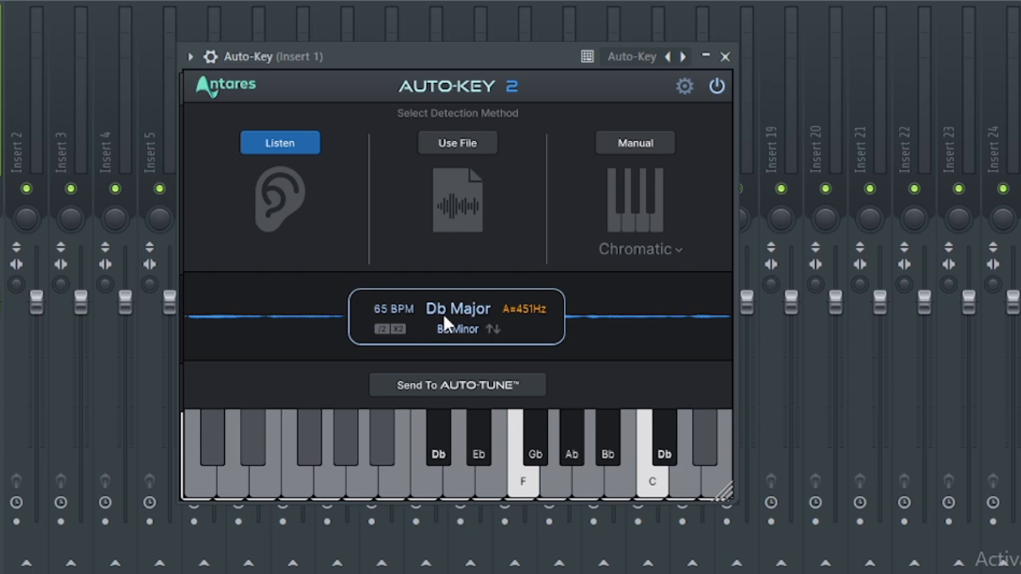
Swap the detected key in Auto-Key to its relative key, Bb Minor.
{"action": "left_click", "coordinate": [493, 328]}
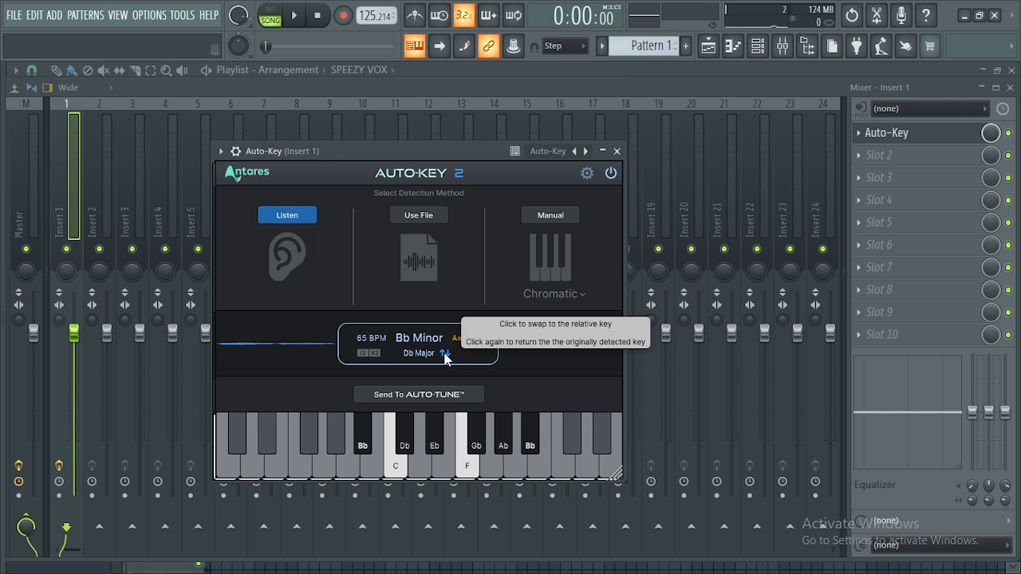
{"action": "left_click_drag", "start_coordinate": [420, 152], "coordinate": [379, 161]}
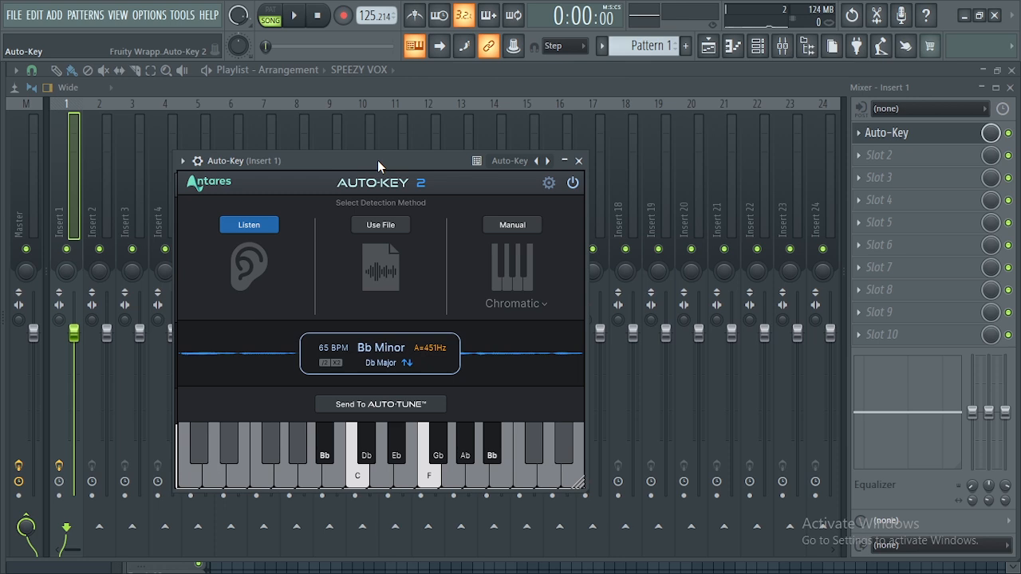
{"action": "left_click_drag", "start_coordinate": [379, 160], "coordinate": [422, 151]}
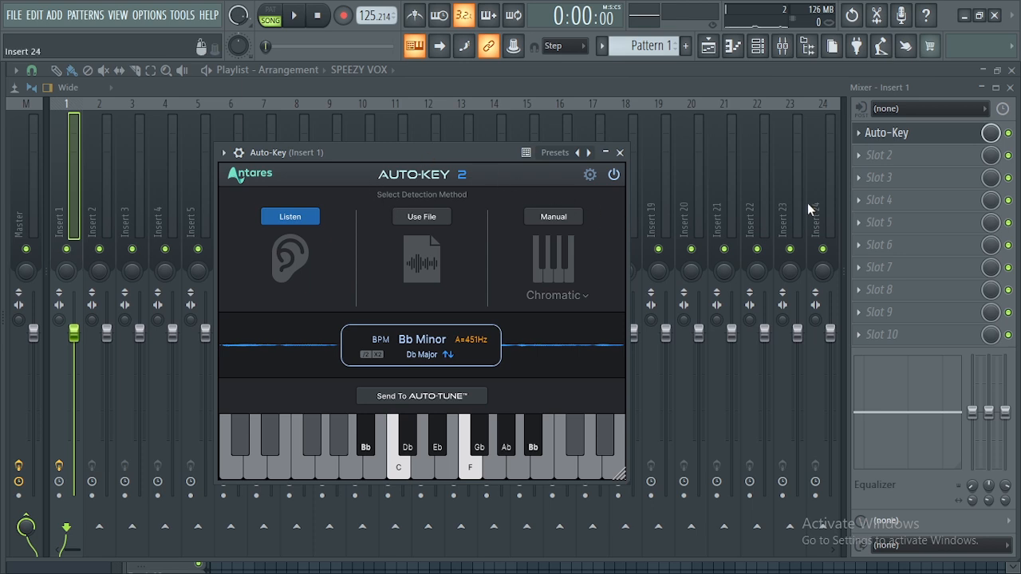
Load Auto-Tune Artist into the second effect slot of Insert 1 and detach its window.
{"action": "left_click", "coordinate": [864, 158]}
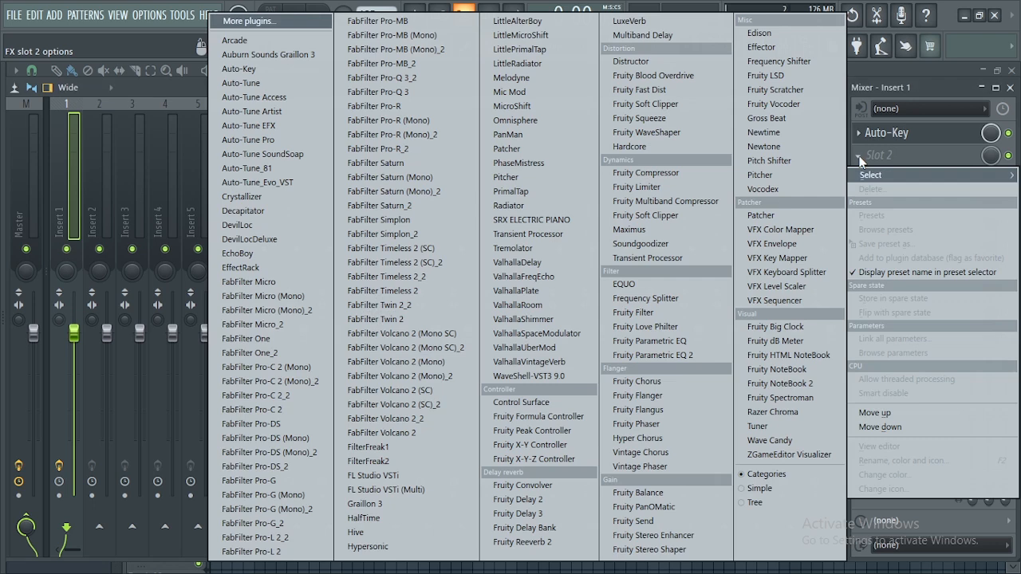
{"action": "left_click", "coordinate": [272, 112]}
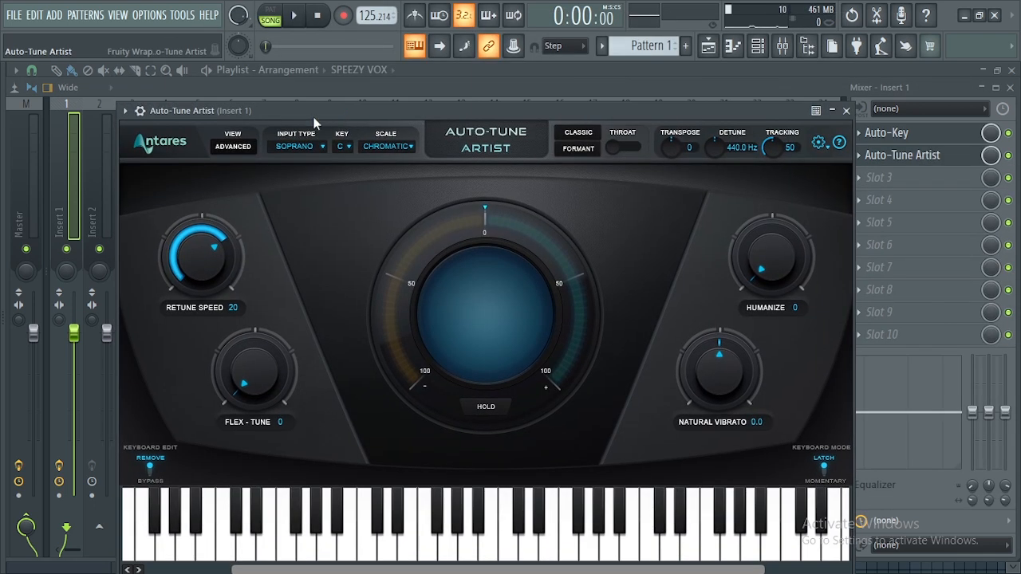
{"action": "left_click", "coordinate": [125, 111]}
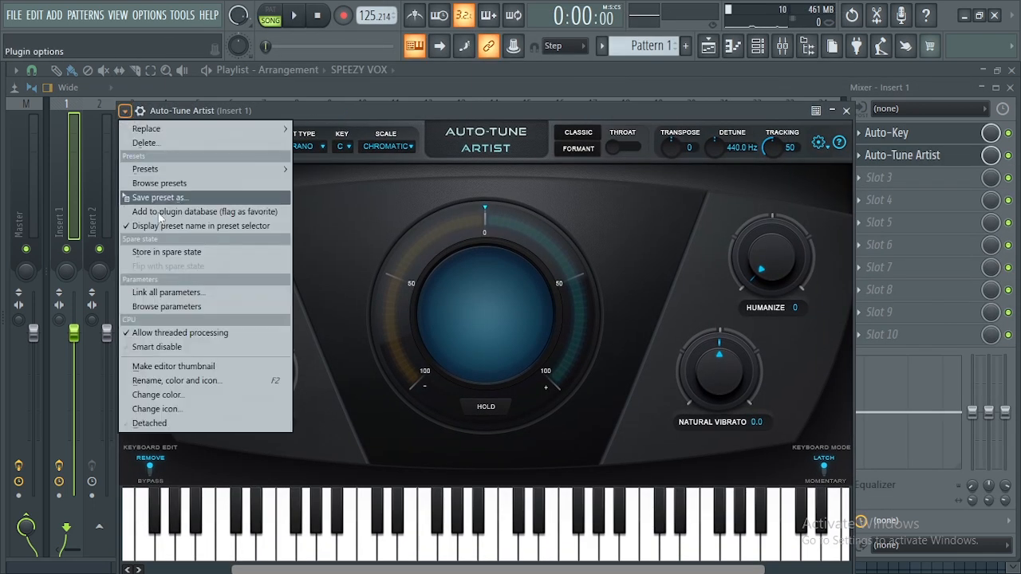
{"action": "left_click", "coordinate": [171, 423]}
{"action": "left_click_drag", "start_coordinate": [395, 113], "coordinate": [322, 99]}
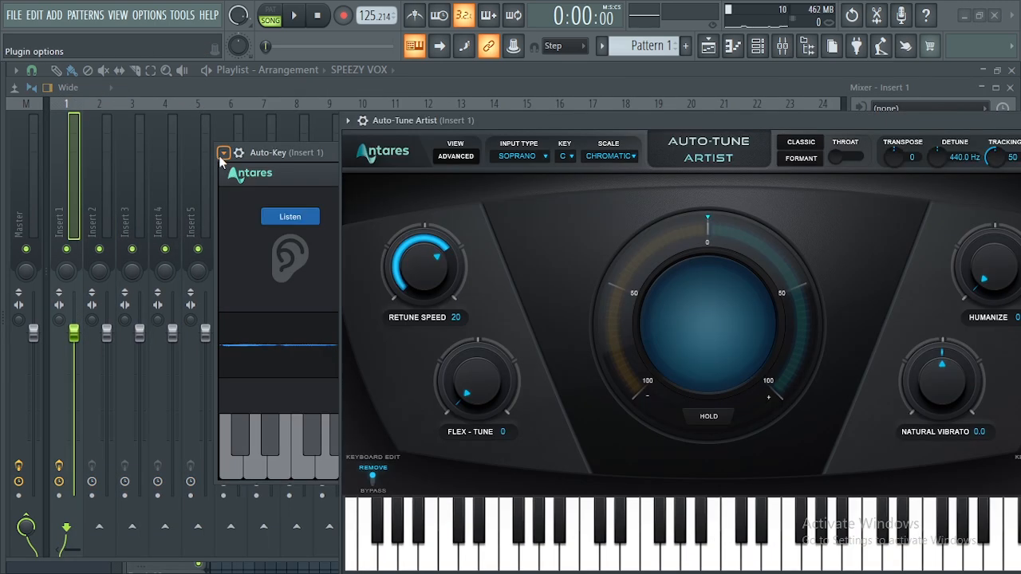
Detach the Auto-Key window and send its Bb Minor key to Auto-Tune Artist, closing Auto-Key when finished.
{"action": "left_click", "coordinate": [223, 153]}
{"action": "left_click", "coordinate": [248, 465]}
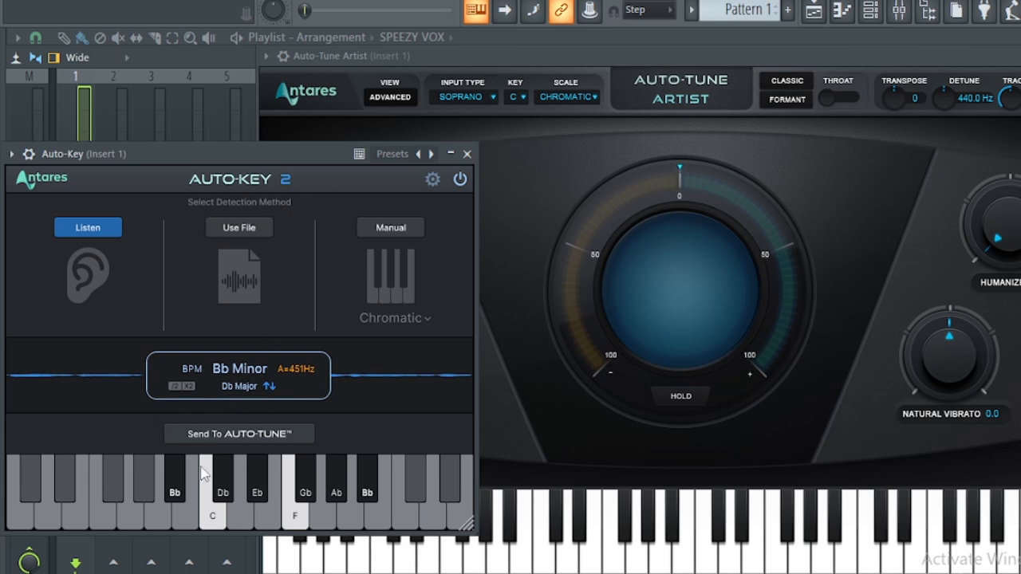
{"action": "left_click", "coordinate": [232, 437]}
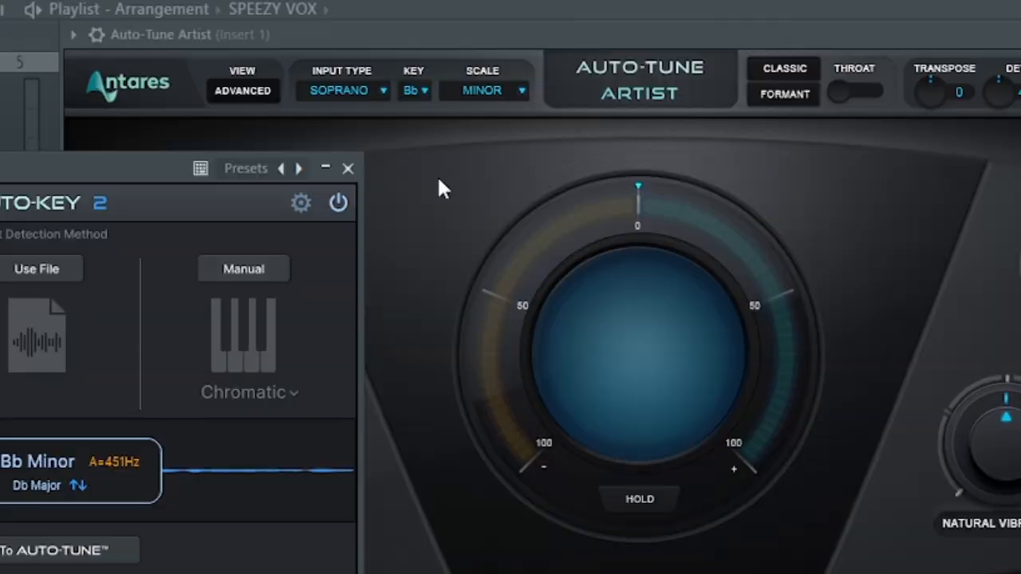
{"action": "left_click", "coordinate": [348, 168]}
{"action": "left_click_drag", "start_coordinate": [444, 35], "coordinate": [173, 87]}
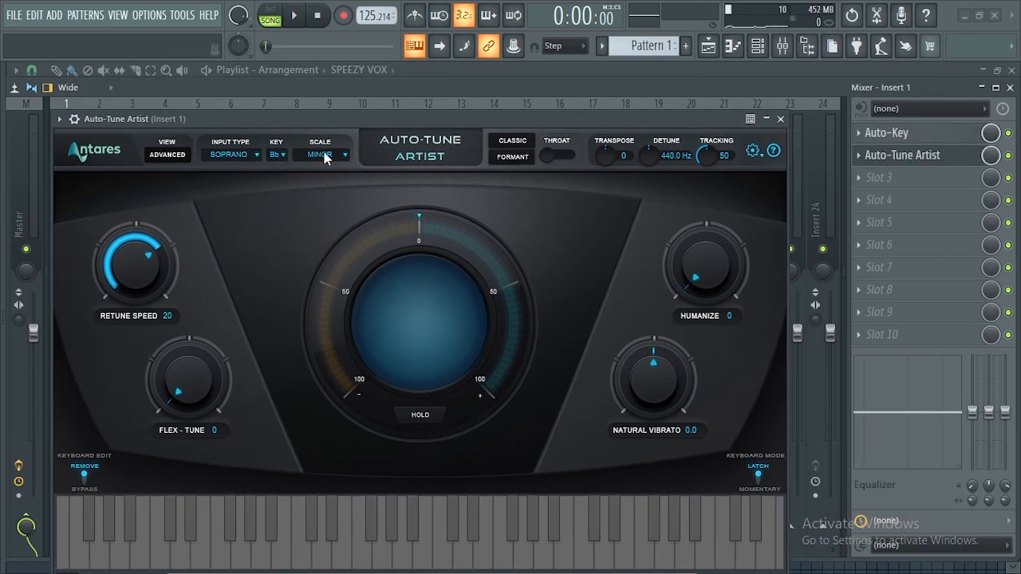
{"action": "left_click_drag", "start_coordinate": [366, 113], "coordinate": [366, 93]}
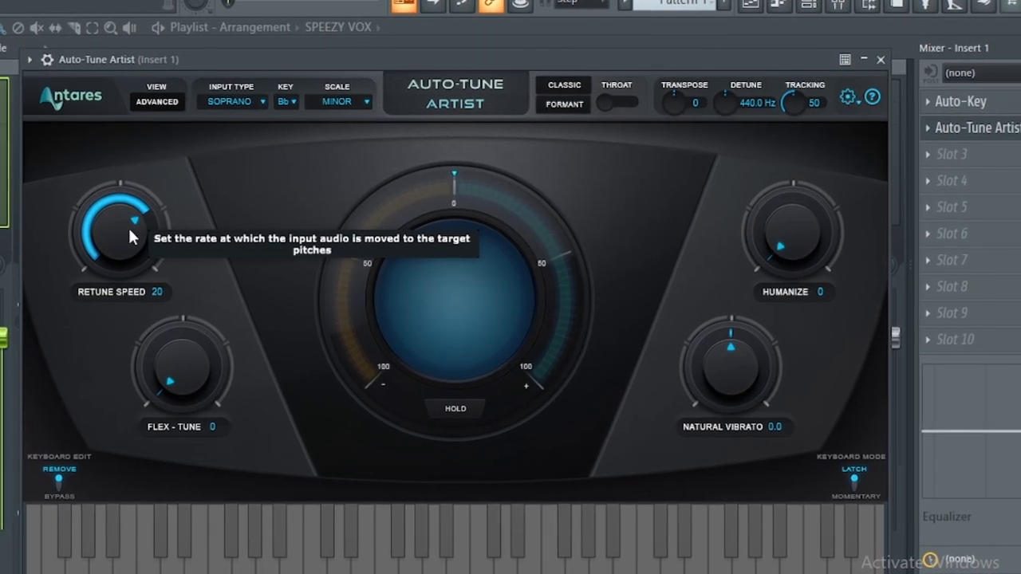
Try Retune Speed values of 12 and 51 in Auto-Tune Artist.
{"action": "left_click_drag", "start_coordinate": [127, 224], "coordinate": [159, 206]}
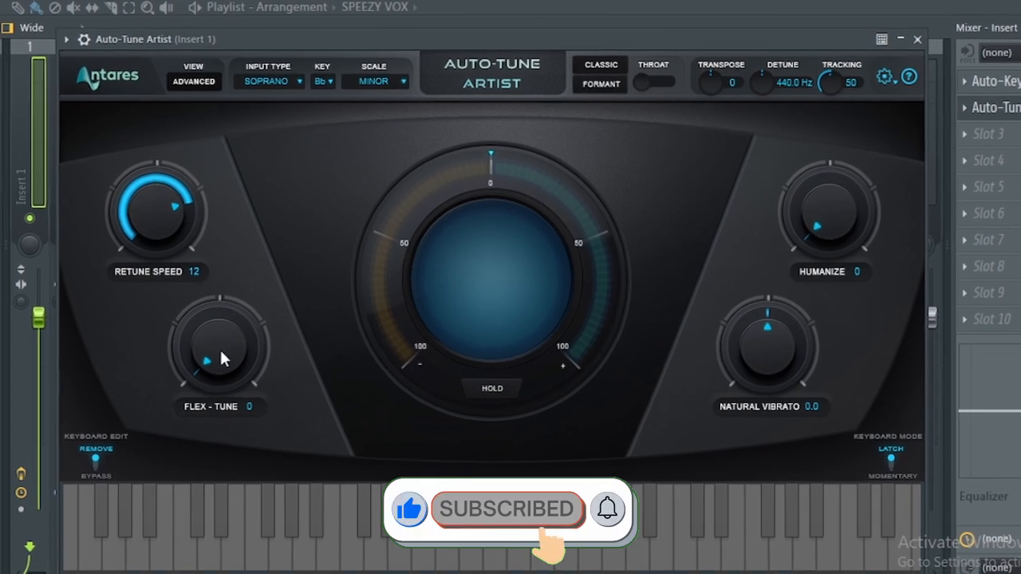
{"action": "mouse_move", "coordinate": [221, 353]}
{"action": "left_mouse_down"}
{"action": "mouse_move", "coordinate": [217, 299]}
{"action": "mouse_move", "coordinate": [230, 368]}
{"action": "left_mouse_up"}
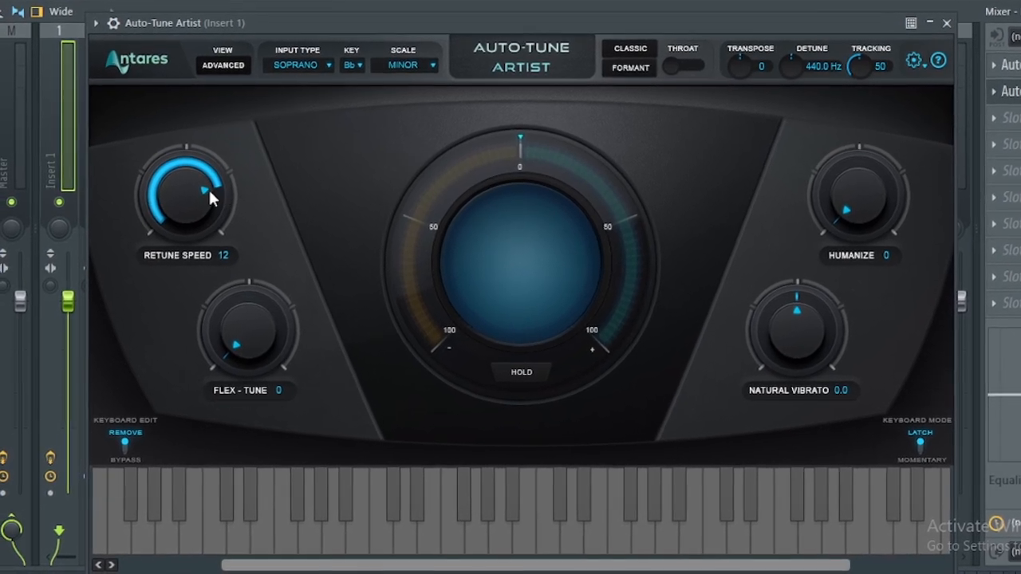
{"action": "left_click_drag", "start_coordinate": [200, 194], "coordinate": [205, 256]}
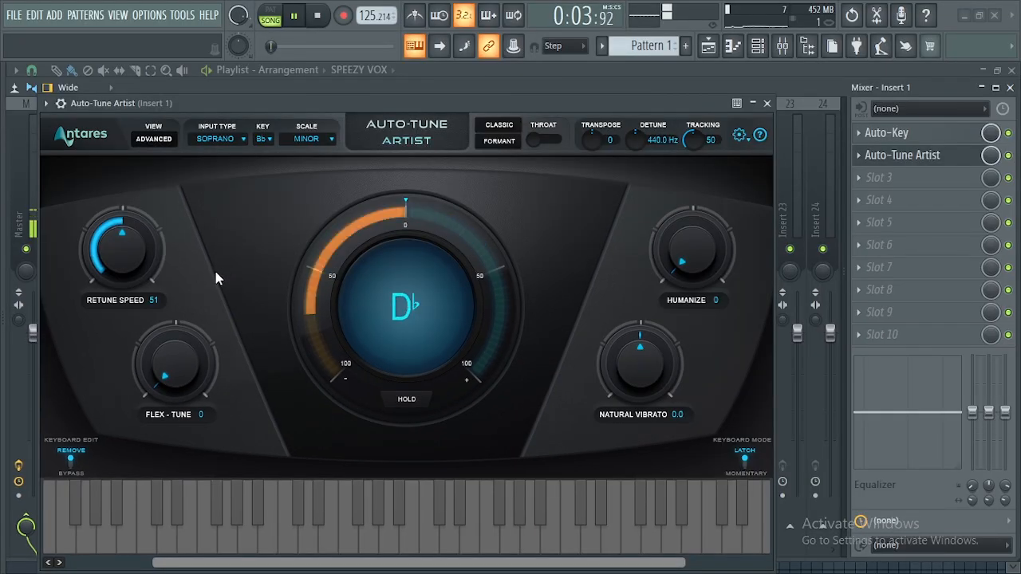
Set Auto-Tune Artist's Retune Speed to 22 and Humanize to 18, and close the plugin window.
{"action": "left_click_drag", "start_coordinate": [125, 259], "coordinate": [124, 224]}
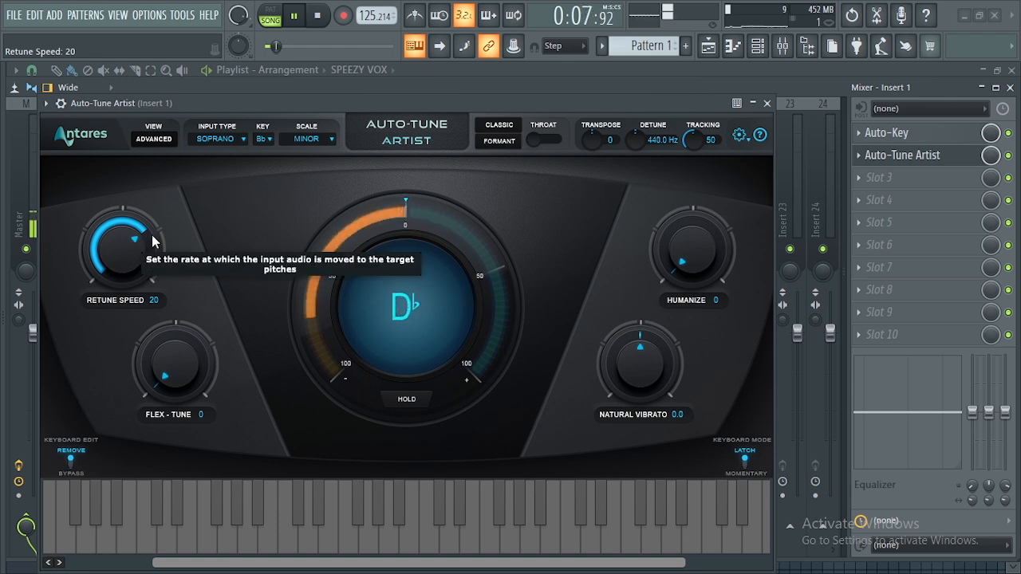
{"action": "left_click_drag", "start_coordinate": [133, 242], "coordinate": [133, 245]}
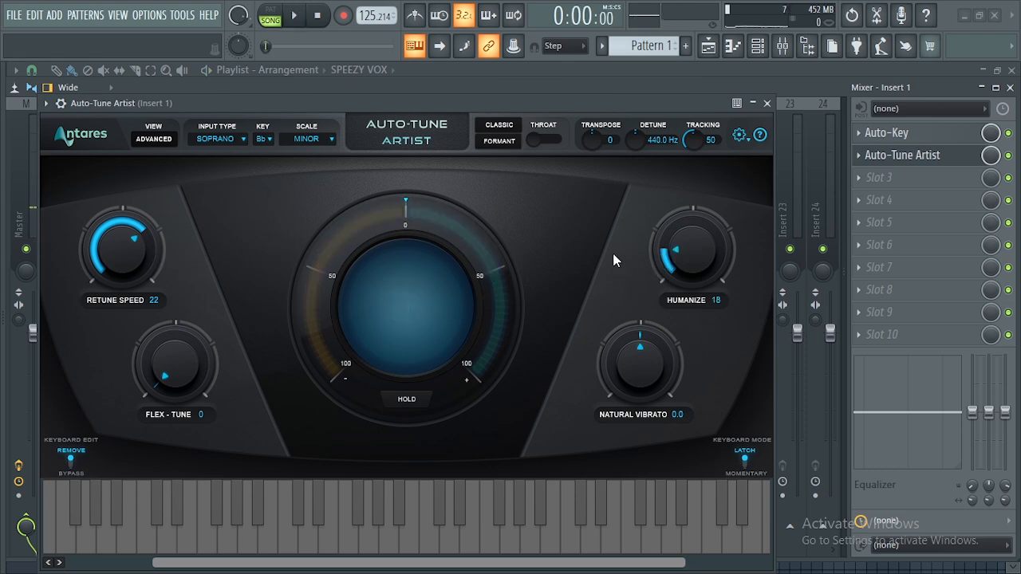
{"action": "left_click_drag", "start_coordinate": [405, 102], "coordinate": [423, 102]}
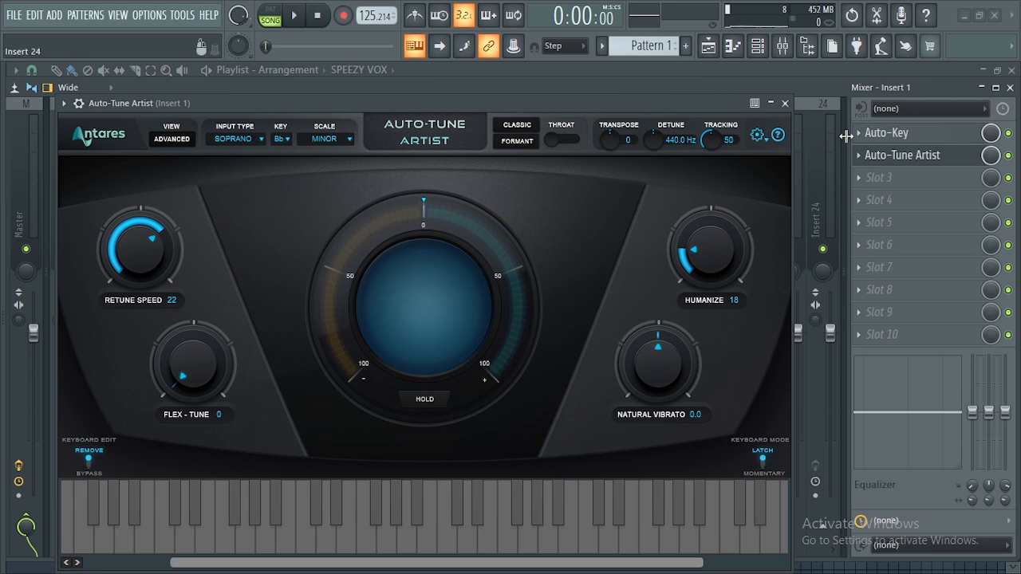
{"action": "left_click", "coordinate": [785, 104]}
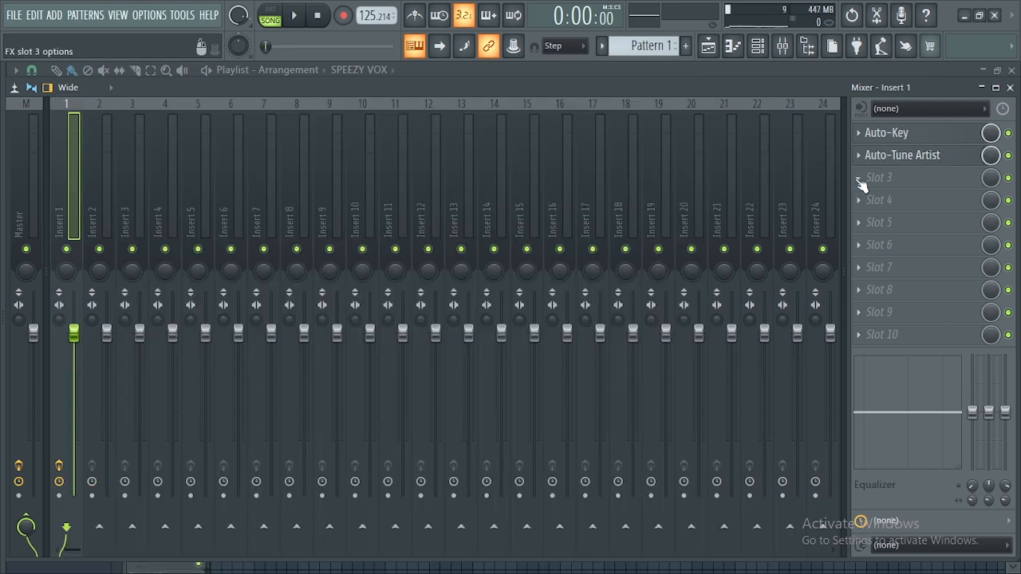
Load FabFilter Pro-C 2 into the third effect slot of Insert 1.
{"action": "left_click", "coordinate": [862, 183]}
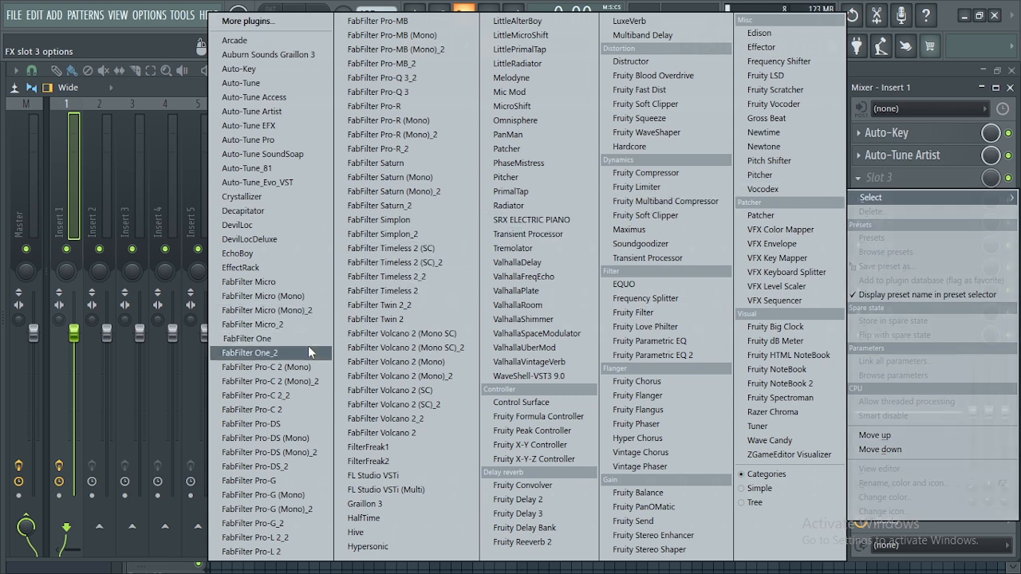
{"action": "left_click", "coordinate": [281, 414]}
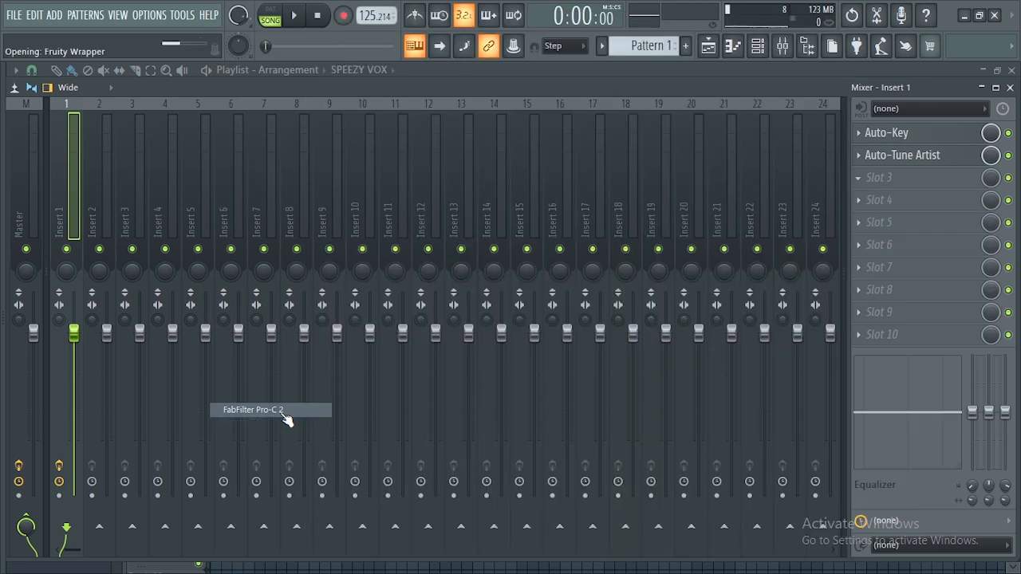
{"action": "left_click_drag", "start_coordinate": [391, 142], "coordinate": [390, 143]}
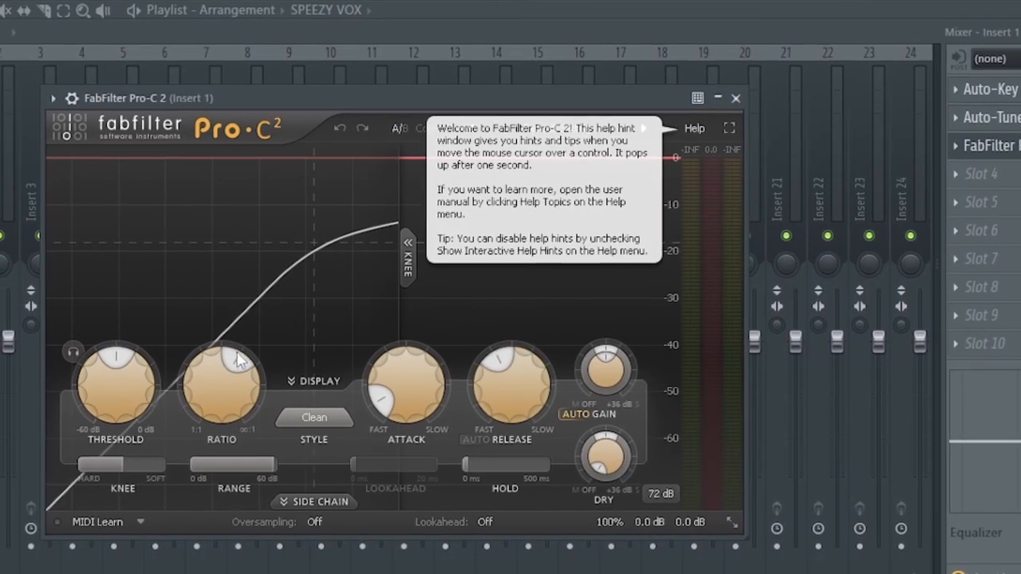
Lower the Pro-C 2 threshold and raise its ratio, and turn off the interactive help hints.
{"action": "mouse_move", "coordinate": [115, 362]}
{"action": "scroll", "coordinate": [123, 365], "scroll_direction": "down", "scroll_amount": 3}
{"action": "mouse_move", "coordinate": [254, 365]}
{"action": "scroll", "coordinate": [264, 360], "scroll_direction": "up", "scroll_amount": 4}
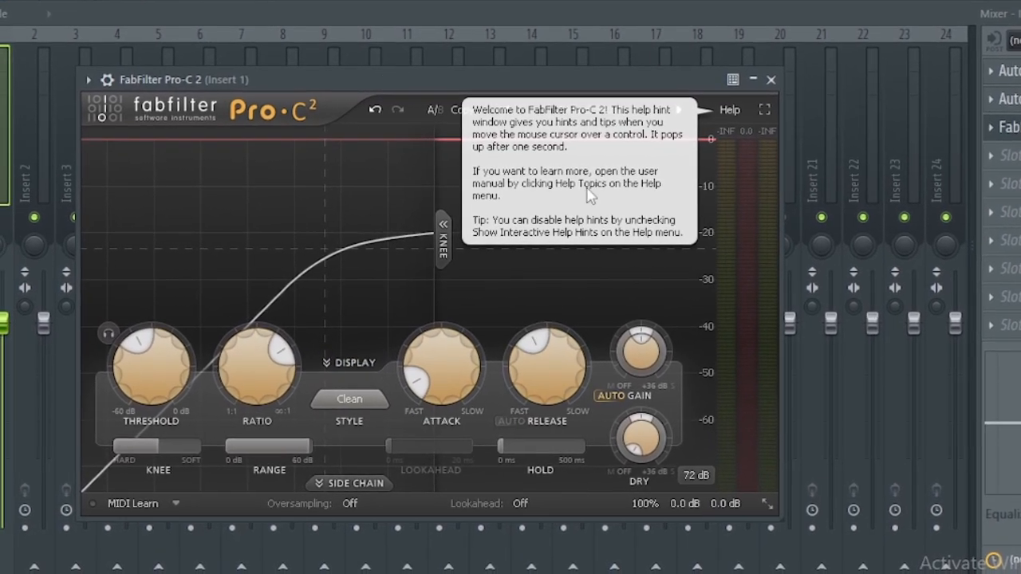
{"action": "left_click", "coordinate": [728, 111]}
{"action": "left_click", "coordinate": [654, 140]}
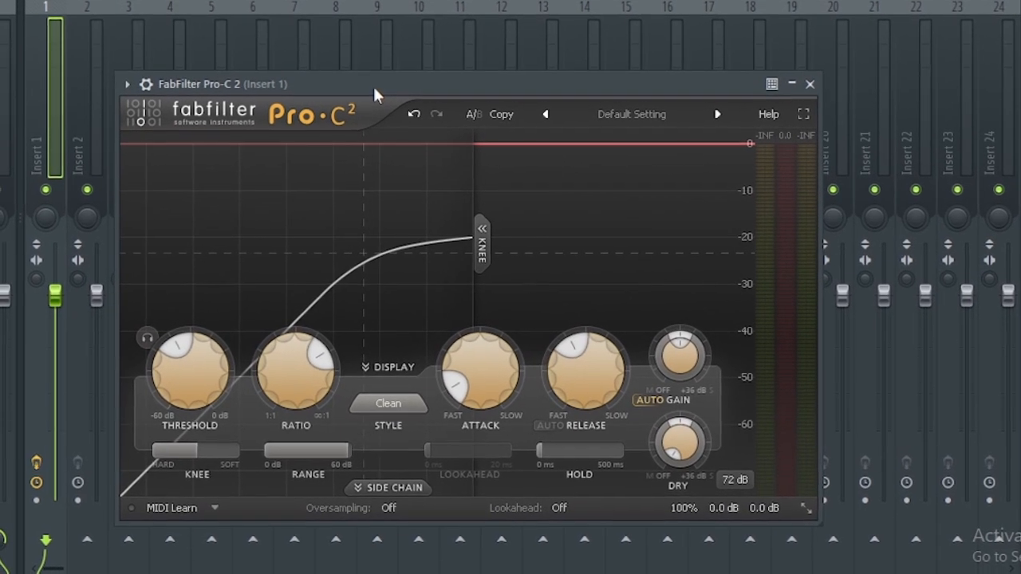
While the vocal plays, set the Pro-C 2 threshold to about -32.21 dB and release to 48.5 ms, slightly reducing ratio and attack.
{"action": "mouse_move", "coordinate": [181, 349]}
{"action": "left_click_drag", "start_coordinate": [188, 344], "coordinate": [178, 363]}
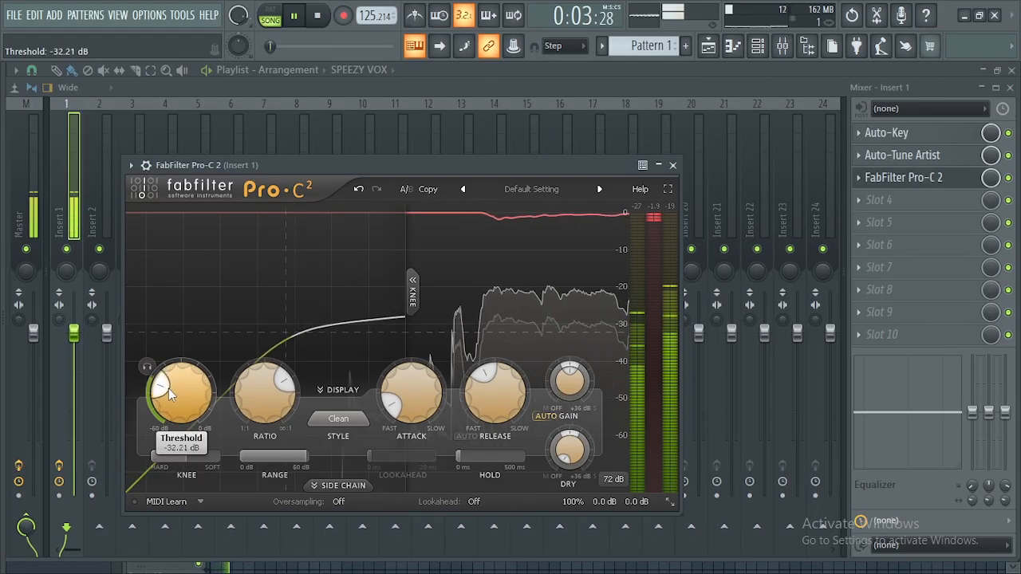
{"action": "left_click_drag", "start_coordinate": [276, 394], "coordinate": [276, 406]}
{"action": "left_click_drag", "start_coordinate": [392, 411], "coordinate": [398, 426]}
{"action": "left_click_drag", "start_coordinate": [489, 403], "coordinate": [481, 406]}
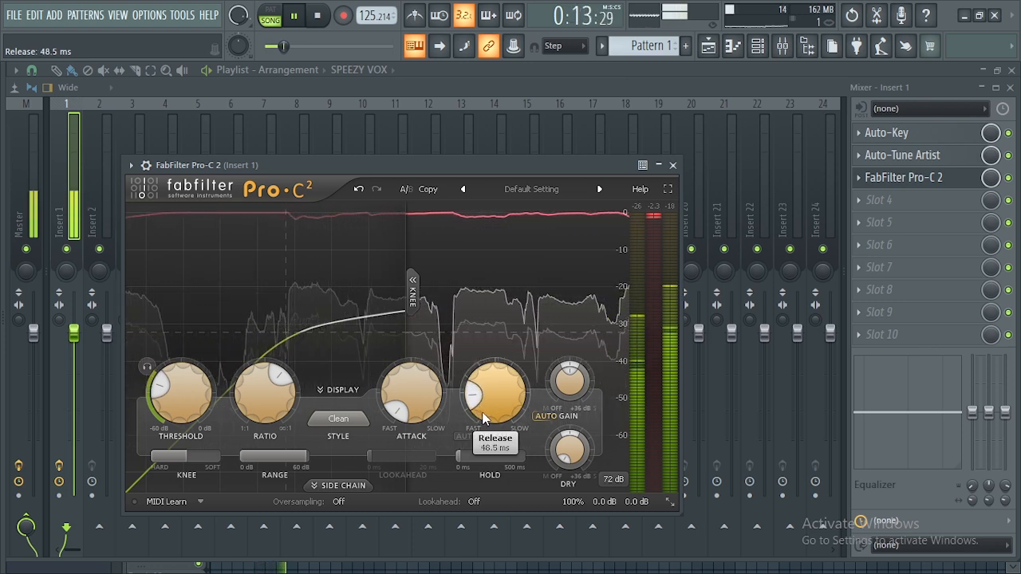
{"action": "key", "text": "space"}
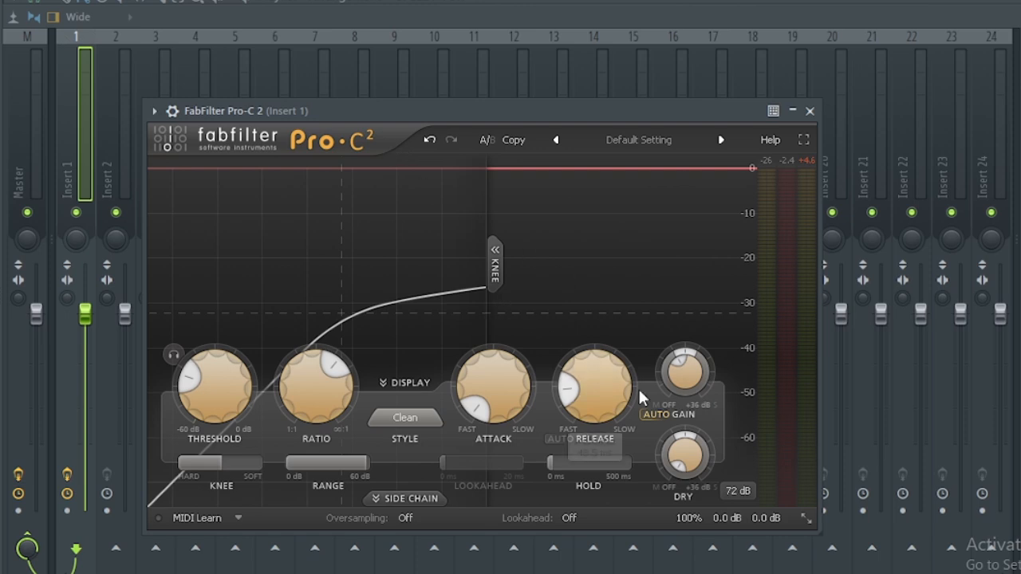
Raise the Pro-C 2 wet gain past -0.80 dB and replay the vocal to audition the compression.
{"action": "mouse_move", "coordinate": [682, 371]}
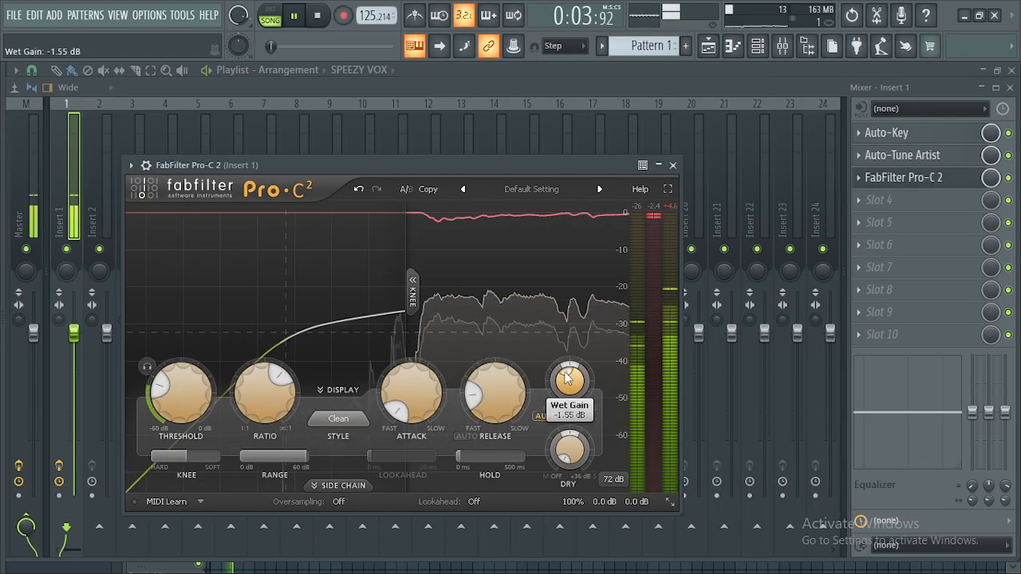
{"action": "scroll", "coordinate": [567, 379], "scroll_direction": "up", "scroll_amount": 3}
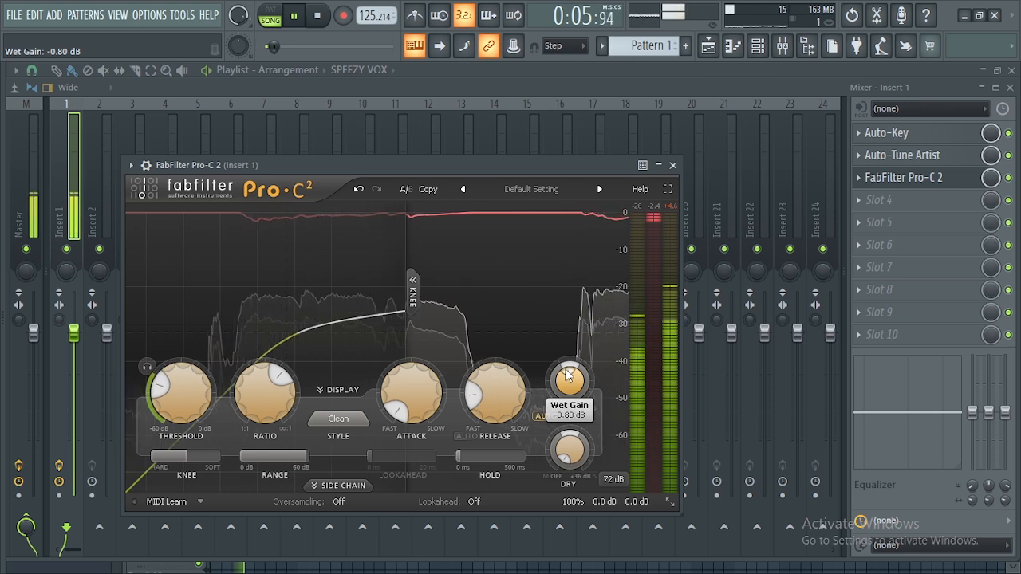
{"action": "scroll", "coordinate": [568, 377], "scroll_direction": "up", "scroll_amount": 2}
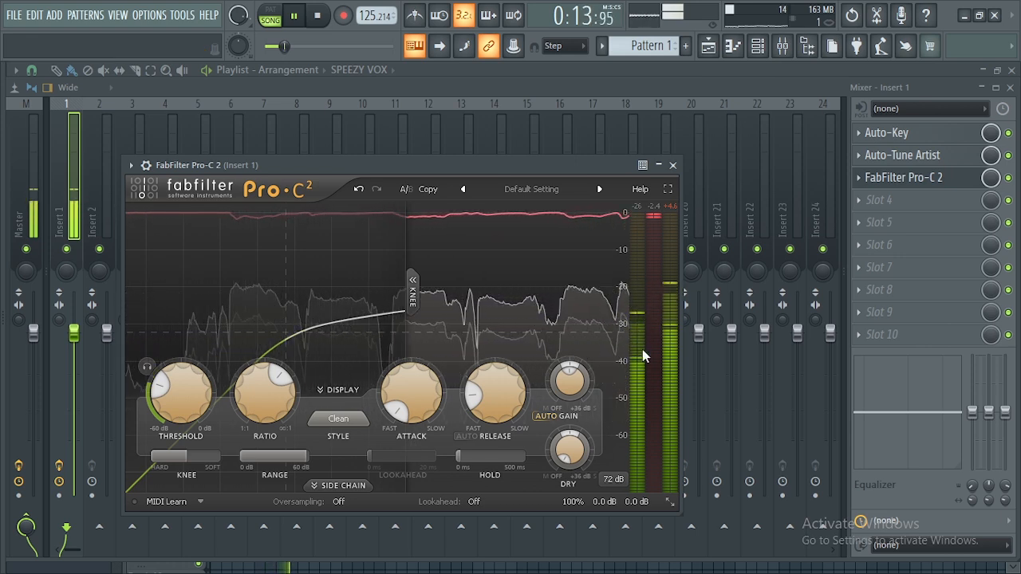
{"action": "key", "text": "space"}
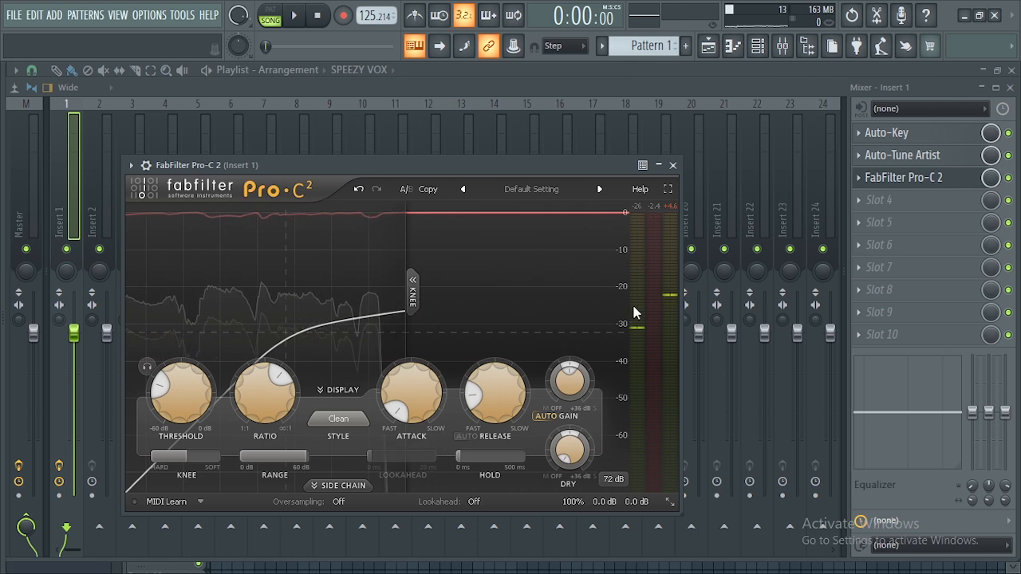
{"action": "key", "text": "space"}
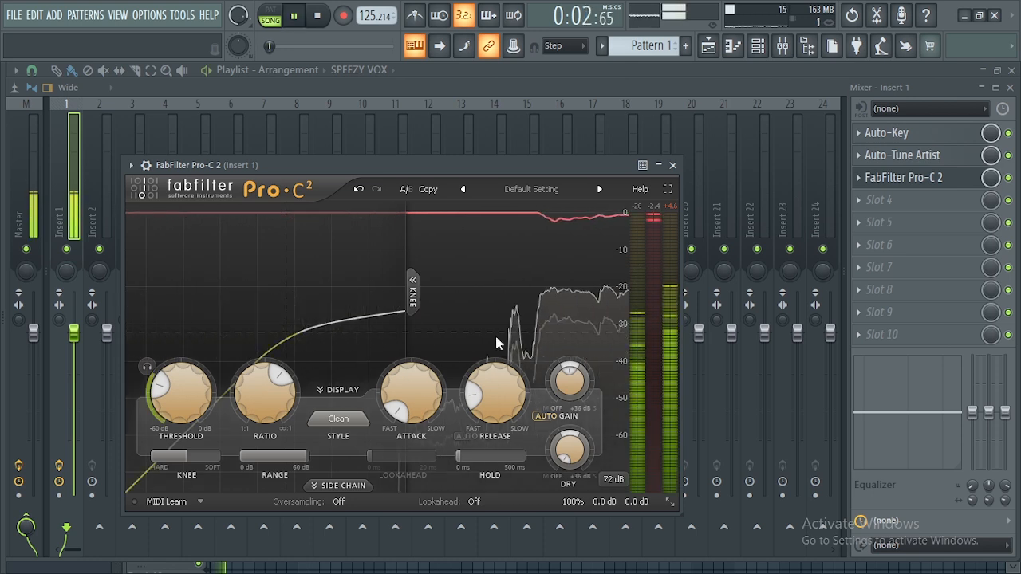
{"action": "key", "text": "space"}
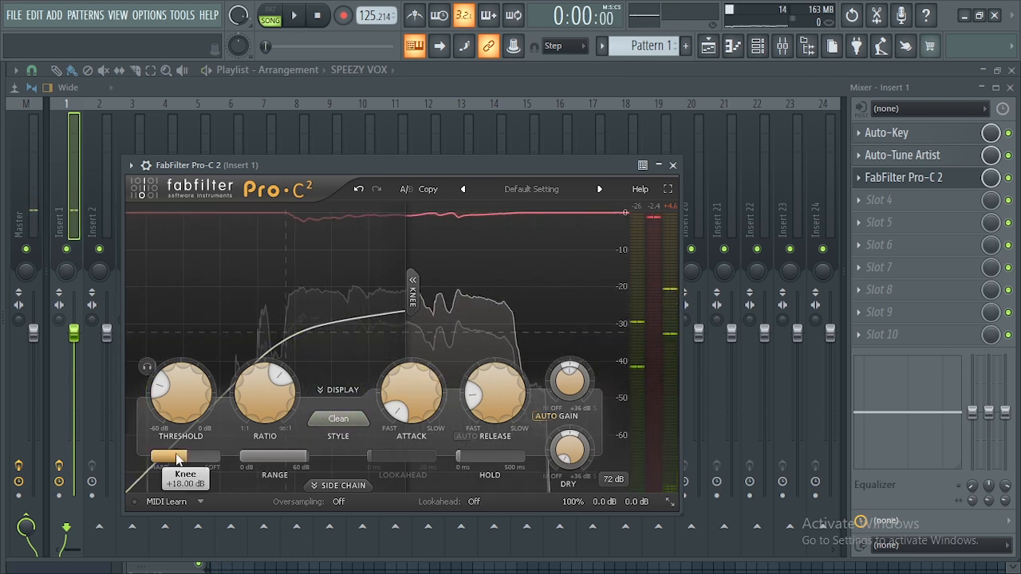
Raise the compressor's knee to +21.66 dB and load the Pro Voice Over bM preset from the Vocals category.
{"action": "mouse_move", "coordinate": [185, 460]}
{"action": "left_mouse_down"}
{"action": "mouse_move", "coordinate": [215, 464]}
{"action": "mouse_move", "coordinate": [203, 463]}
{"action": "left_mouse_up"}
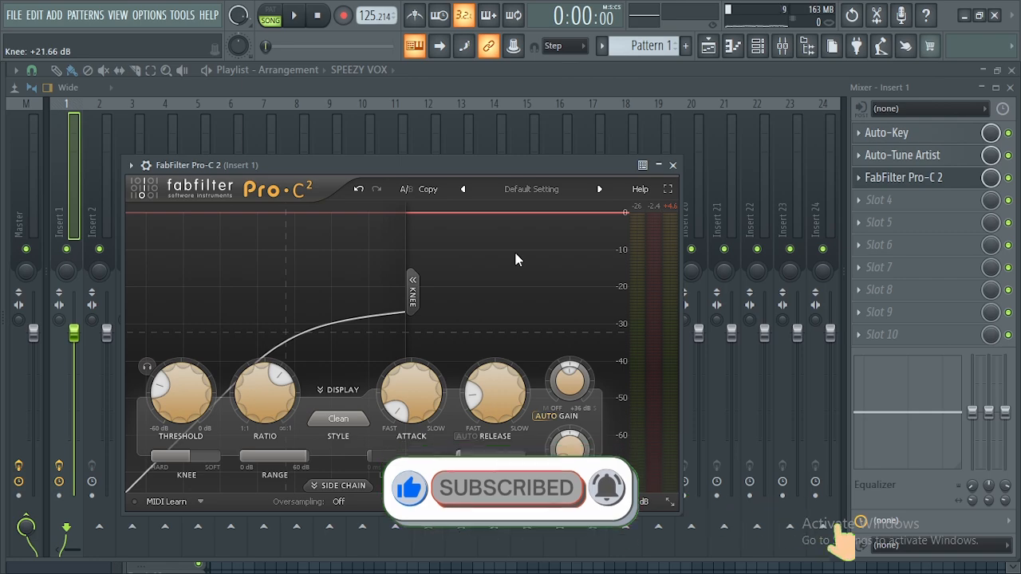
{"action": "left_click", "coordinate": [522, 185]}
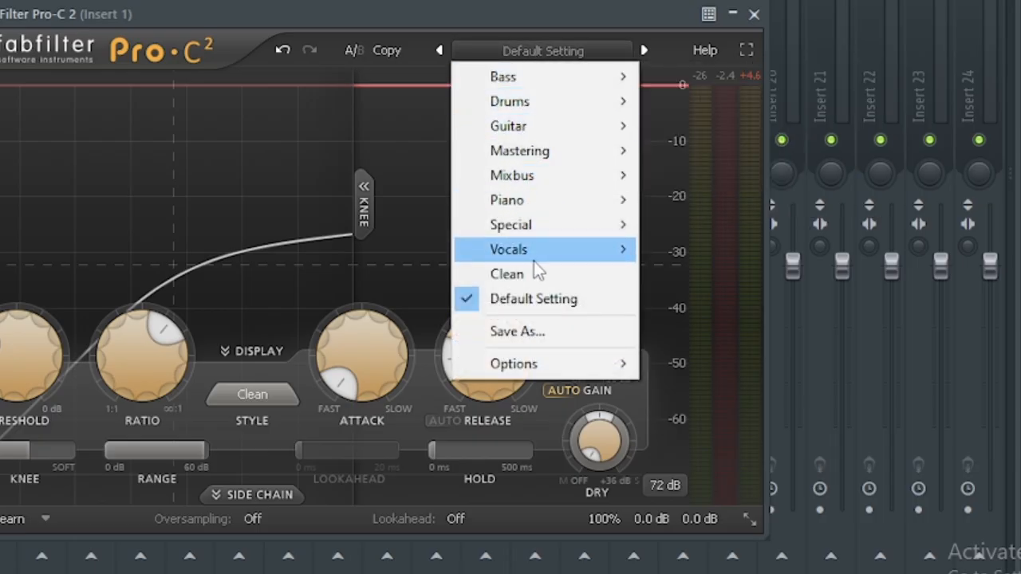
{"action": "mouse_move", "coordinate": [543, 264]}
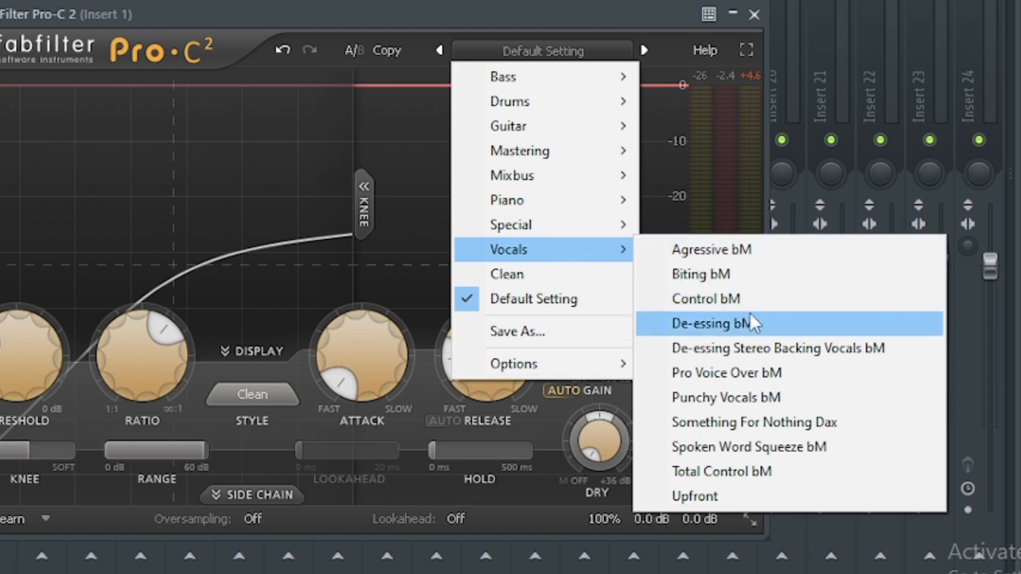
{"action": "left_click", "coordinate": [702, 372]}
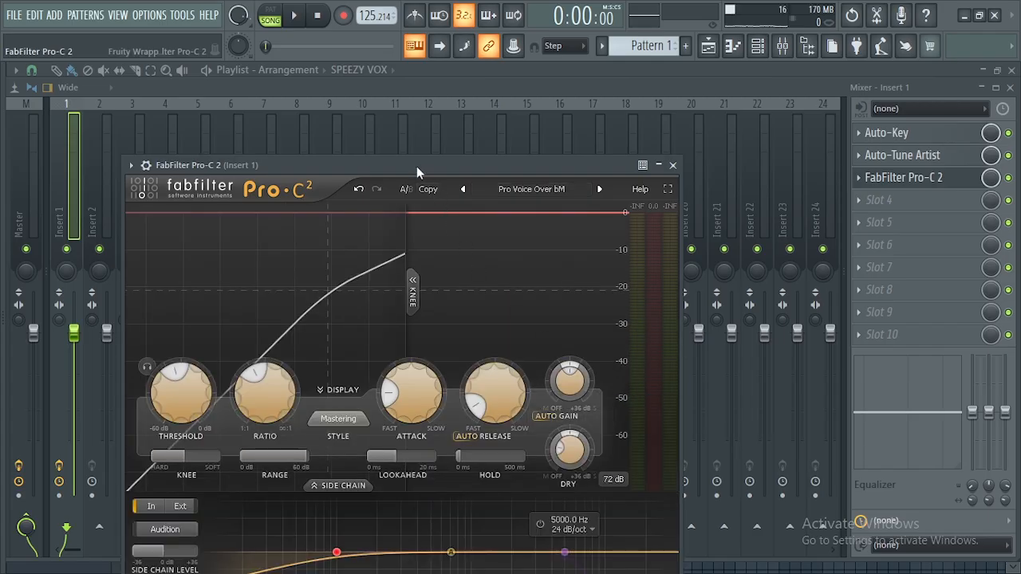
Detach the Pro-C 2 window and reposition it so the whole side chain section fits on screen.
{"action": "left_click_drag", "start_coordinate": [417, 168], "coordinate": [450, 108]}
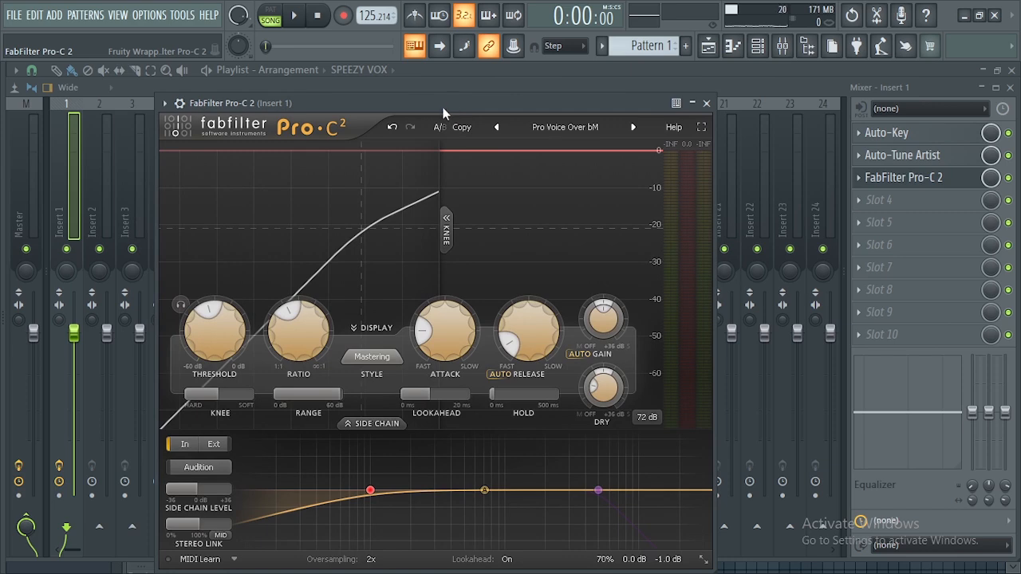
{"action": "left_click", "coordinate": [176, 107]}
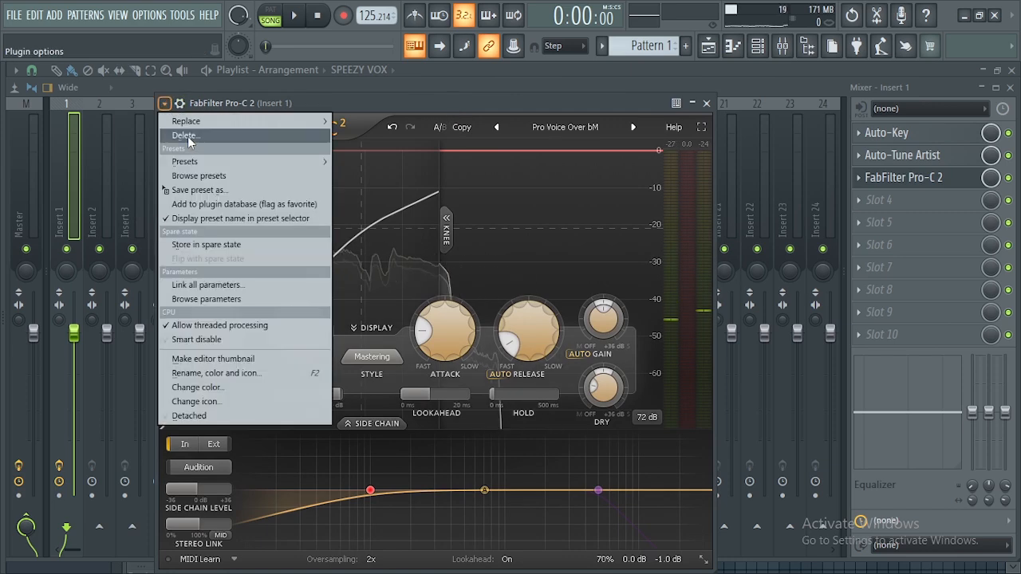
{"action": "left_click", "coordinate": [190, 415]}
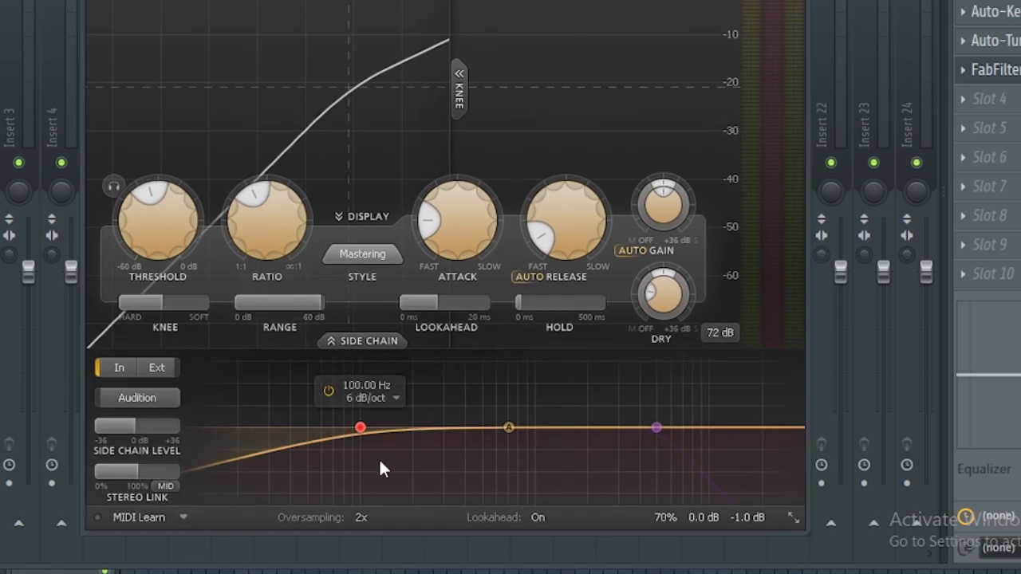
{"action": "left_click_drag", "start_coordinate": [447, 2], "coordinate": [464, 20]}
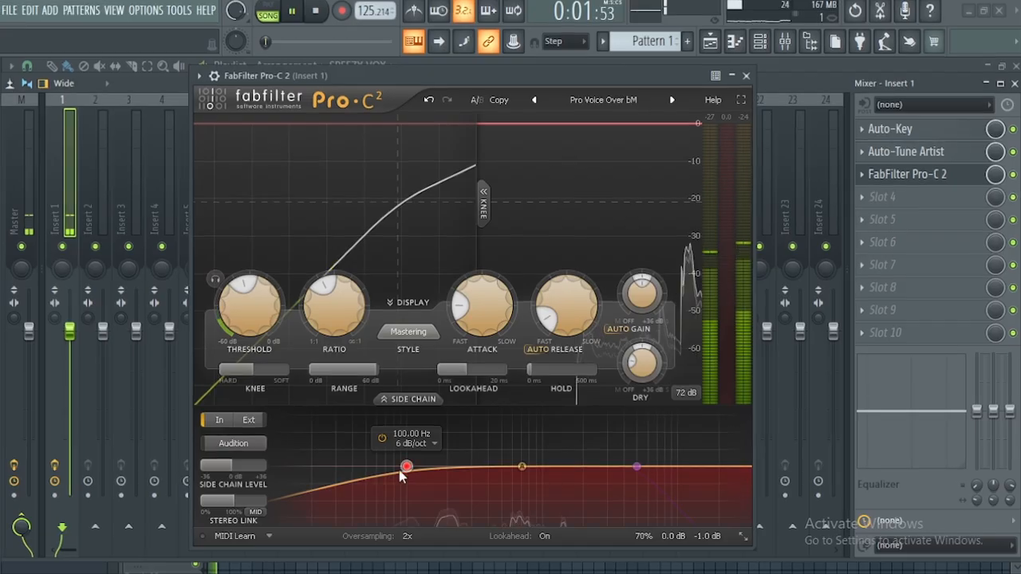
While the vocal plays, set the side chain low frequency to 87.976 Hz and high frequency to 6137.4 Hz.
{"action": "left_click_drag", "start_coordinate": [377, 446], "coordinate": [396, 474]}
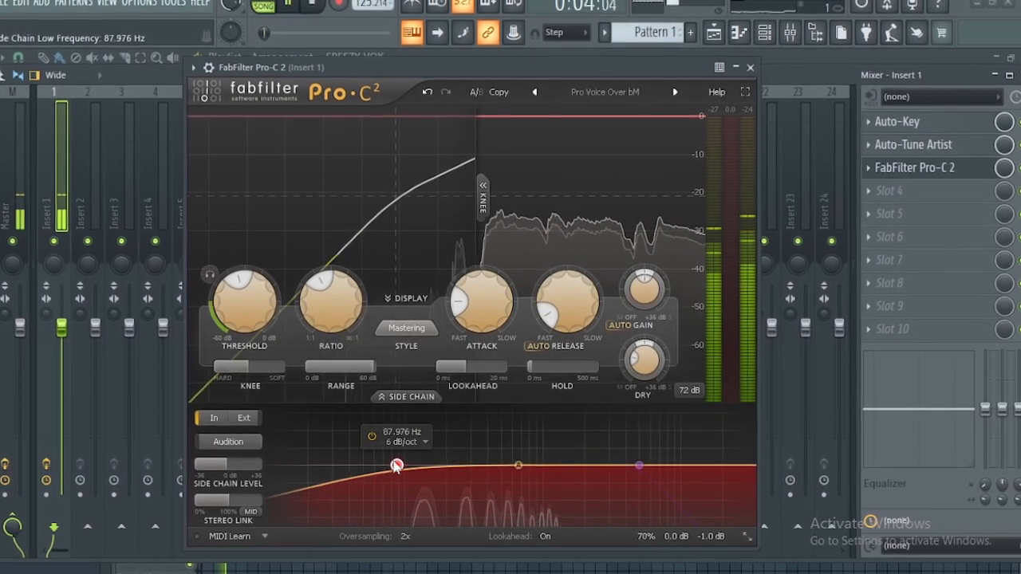
{"action": "left_click_drag", "start_coordinate": [646, 468], "coordinate": [659, 493]}
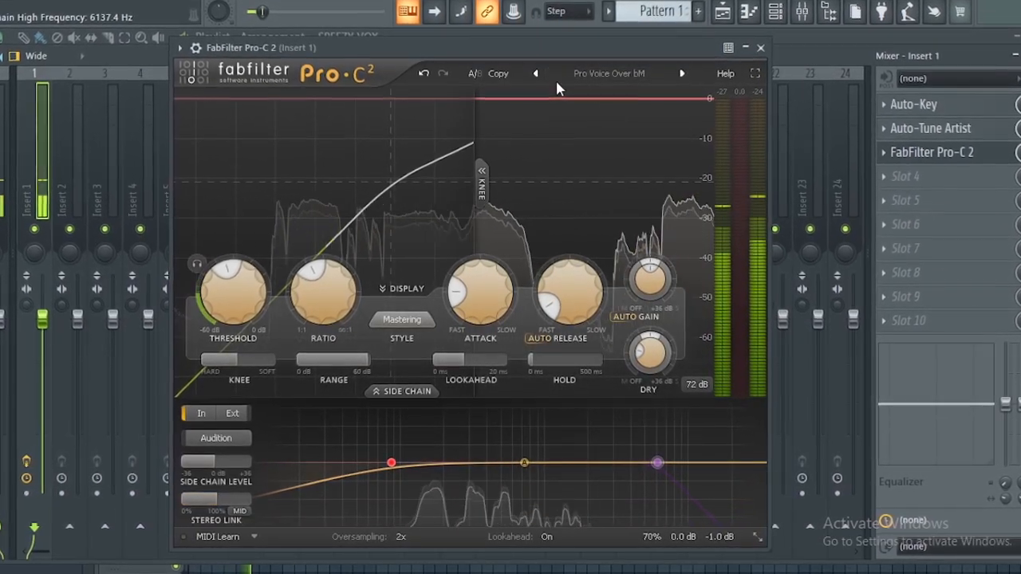
Load the De-essing Stereo Backing Vocals bM preset in Pro-C 2 from the Vocals category.
{"action": "left_click", "coordinate": [609, 77]}
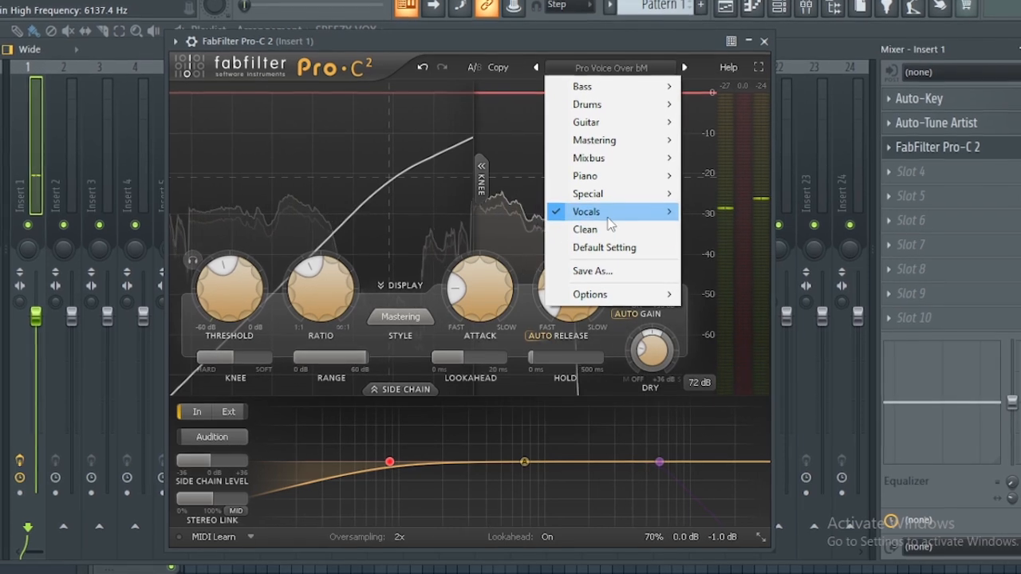
{"action": "mouse_move", "coordinate": [590, 213]}
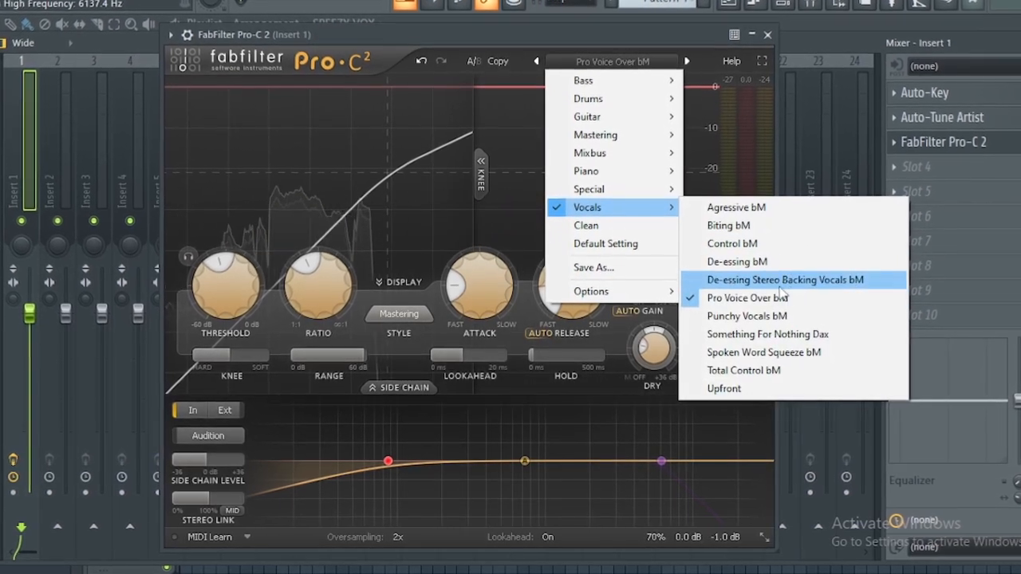
{"action": "left_click", "coordinate": [754, 282]}
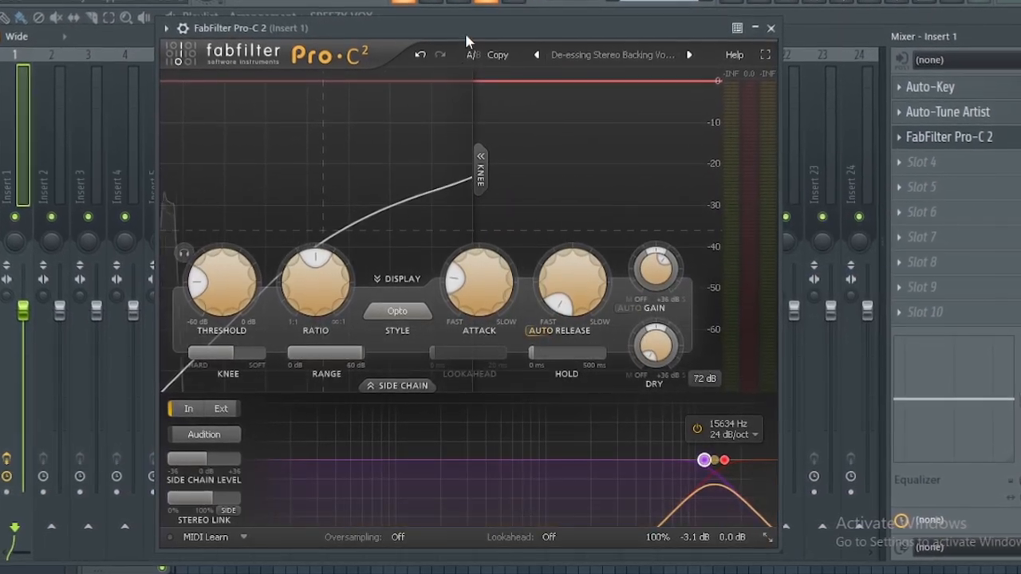
{"action": "left_click_drag", "start_coordinate": [463, 30], "coordinate": [440, 42]}
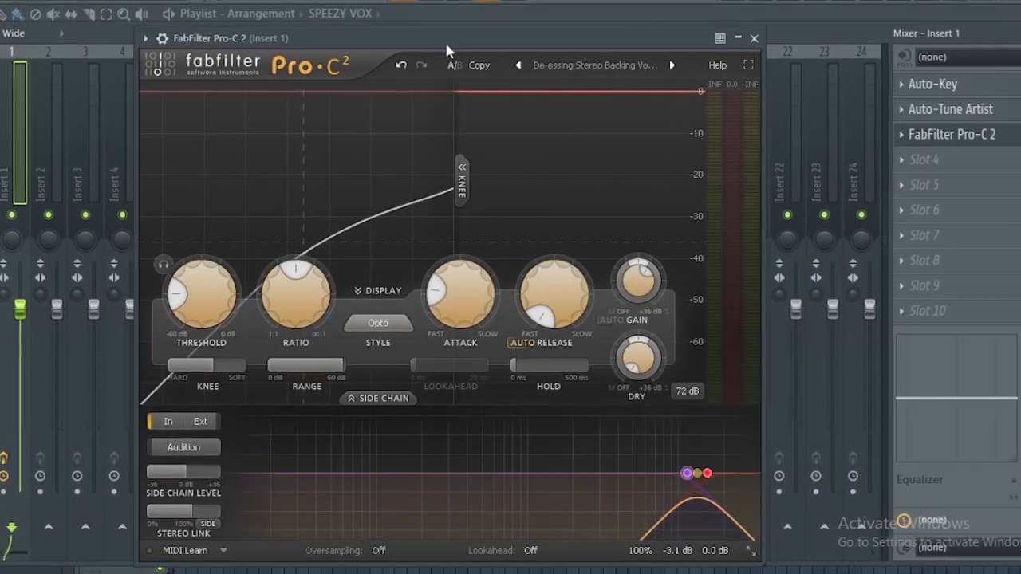
Play the vocal, raise the Pro-C 2 wet gain to +6.36 dB, and close the compressor window.
{"action": "key", "text": "space"}
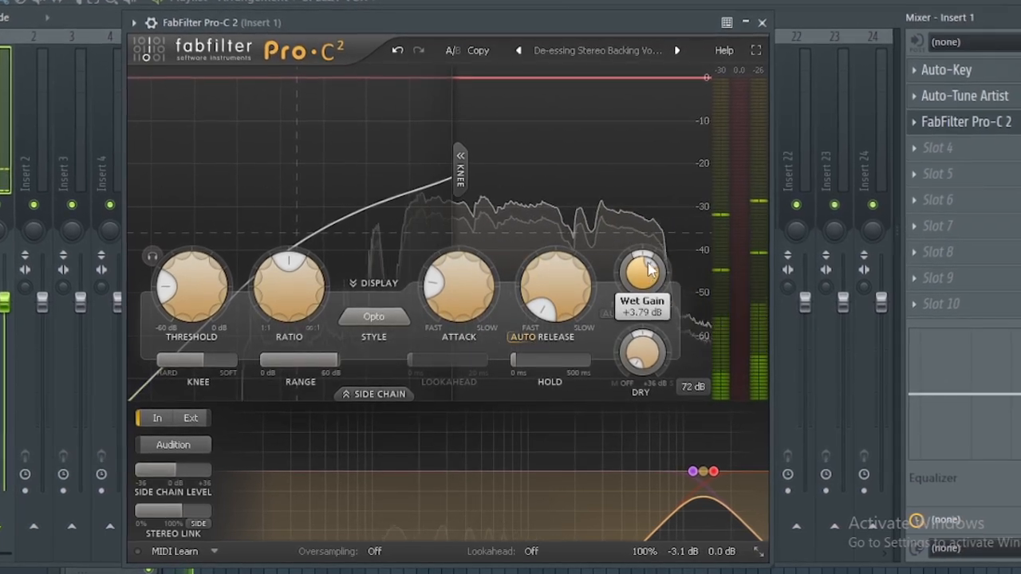
{"action": "mouse_move", "coordinate": [653, 259]}
{"action": "left_mouse_down"}
{"action": "mouse_move", "coordinate": [660, 273]}
{"action": "mouse_move", "coordinate": [656, 261]}
{"action": "left_mouse_up"}
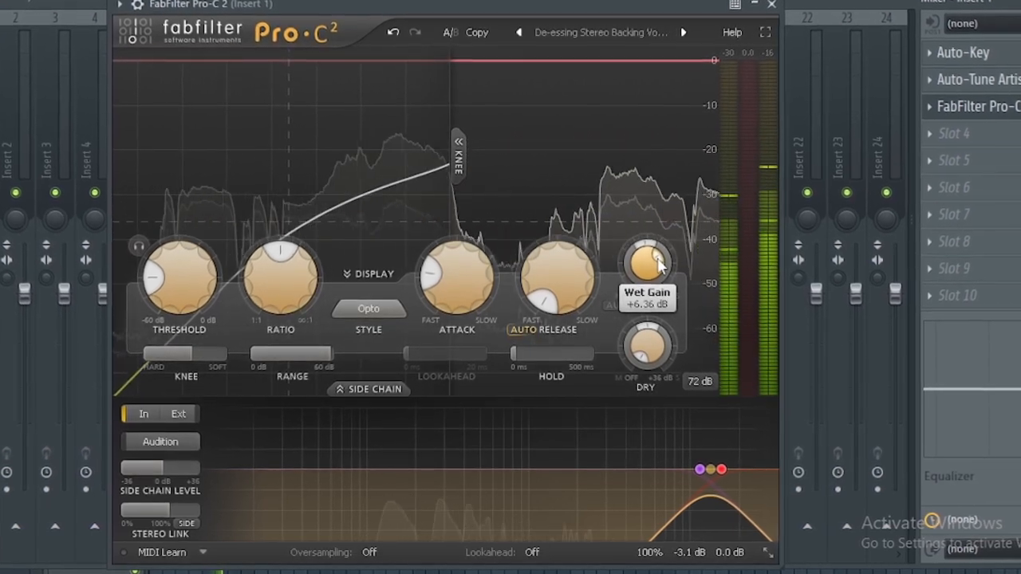
{"action": "left_click", "coordinate": [774, 4]}
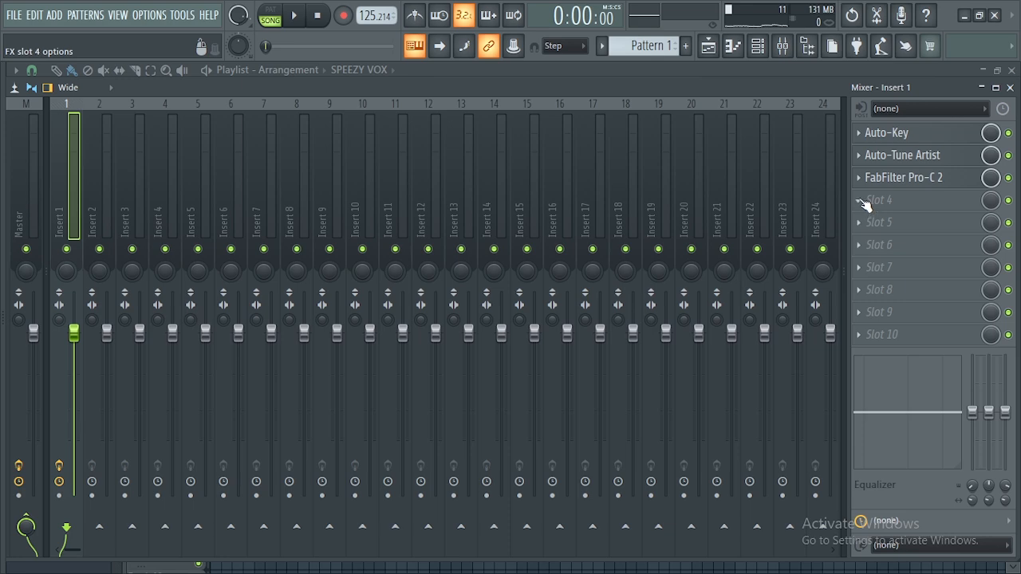
Load FabFilter Pro-Q 3 into the fourth effect slot of Insert 1 and detach its window.
{"action": "left_click", "coordinate": [864, 203]}
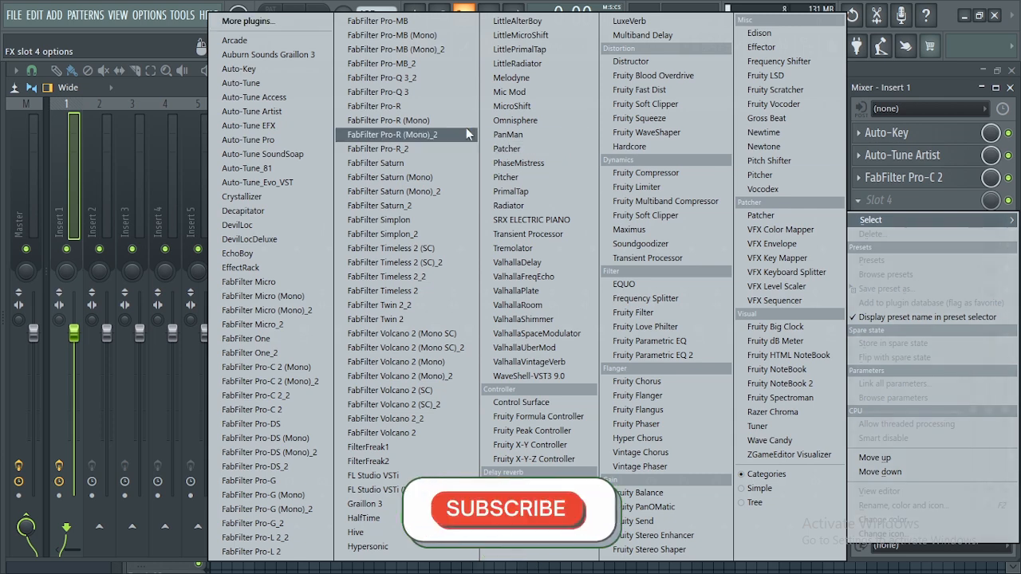
{"action": "left_click", "coordinate": [398, 91]}
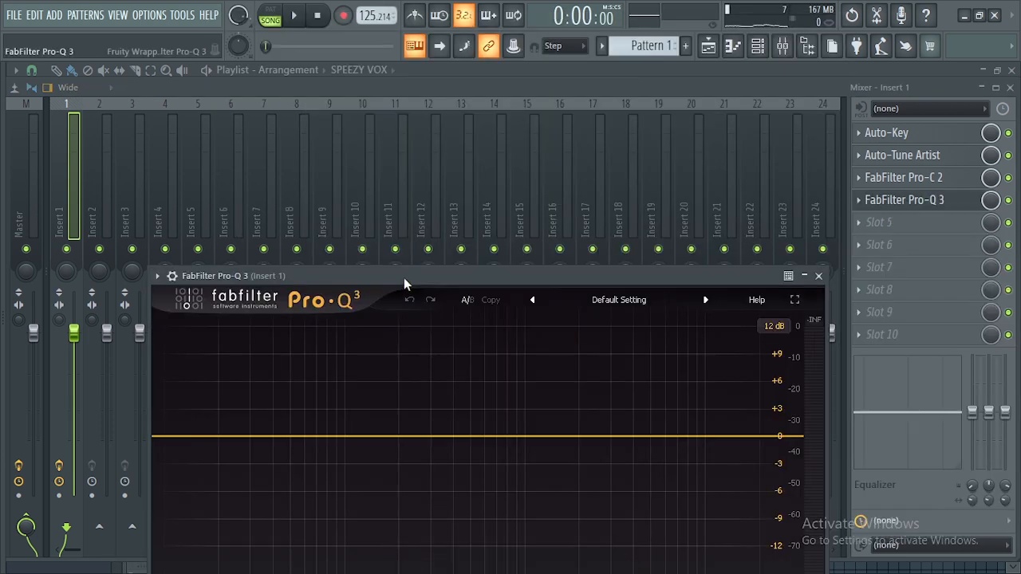
{"action": "left_click", "coordinate": [141, 118]}
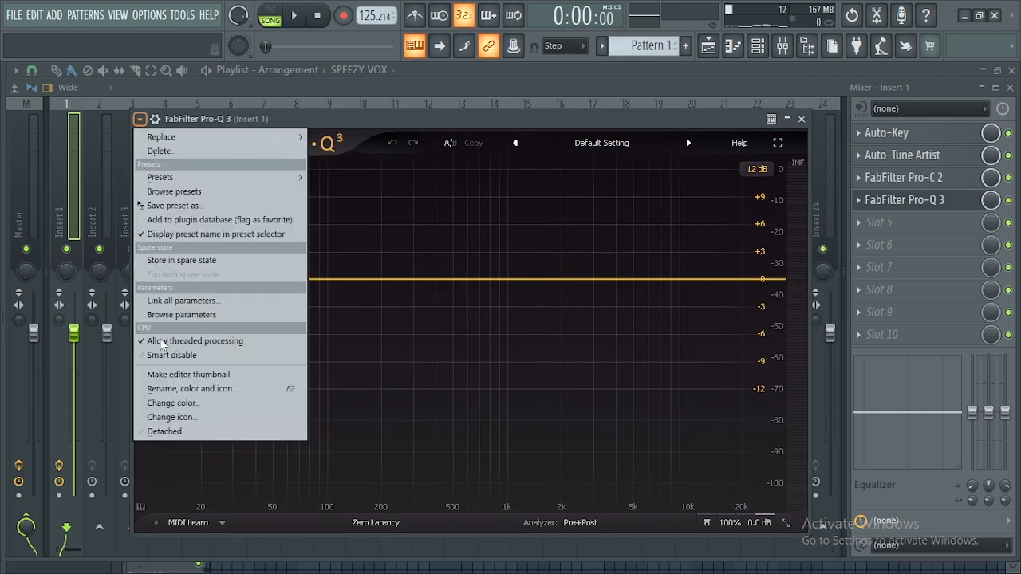
{"action": "left_click", "coordinate": [165, 431]}
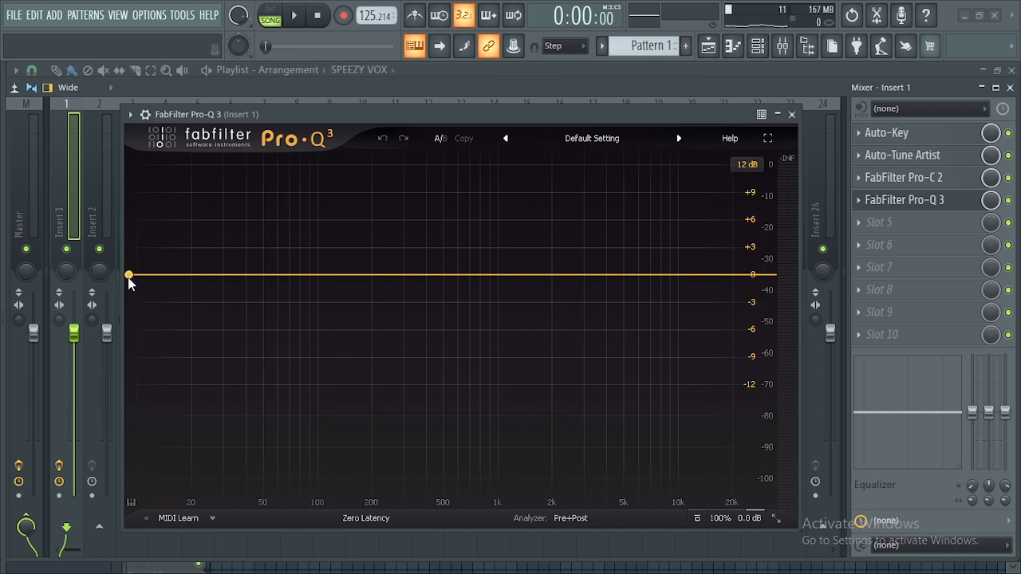
Add an EQ band at the low end at about 13.3 Hz and change its shape to Low Cut.
{"action": "left_click_drag", "start_coordinate": [128, 277], "coordinate": [158, 316]}
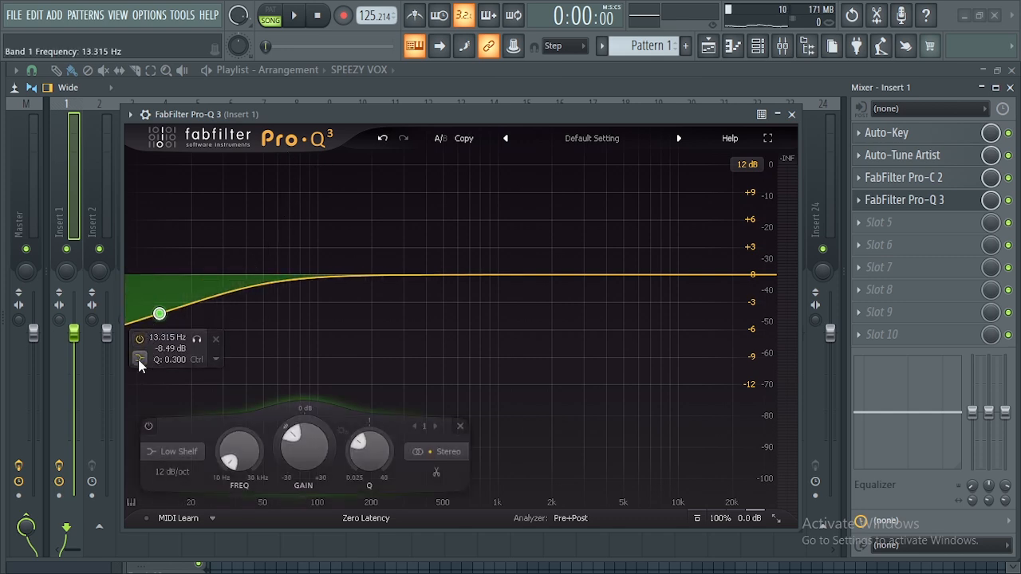
{"action": "left_click", "coordinate": [139, 360]}
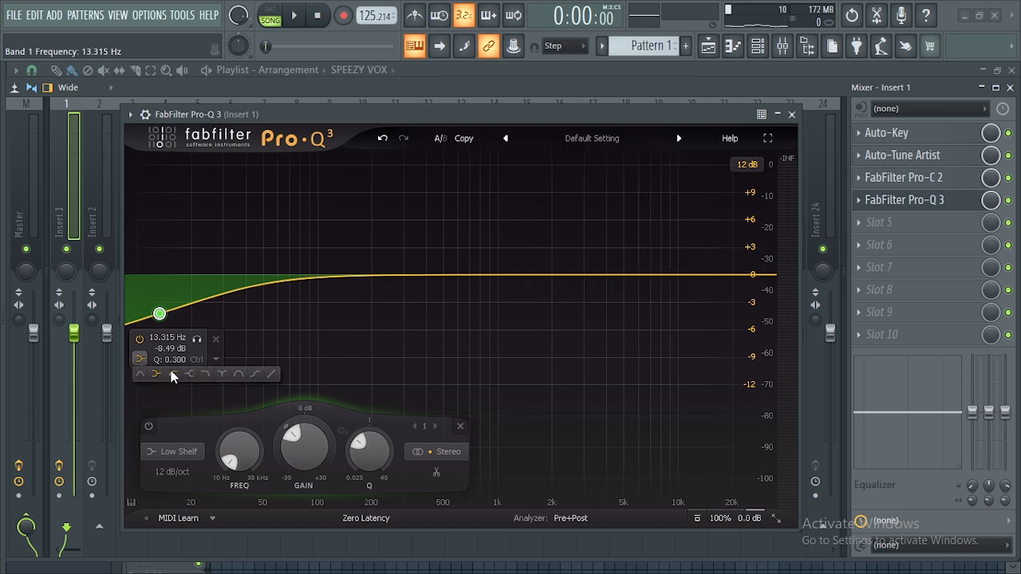
{"action": "left_click", "coordinate": [171, 375]}
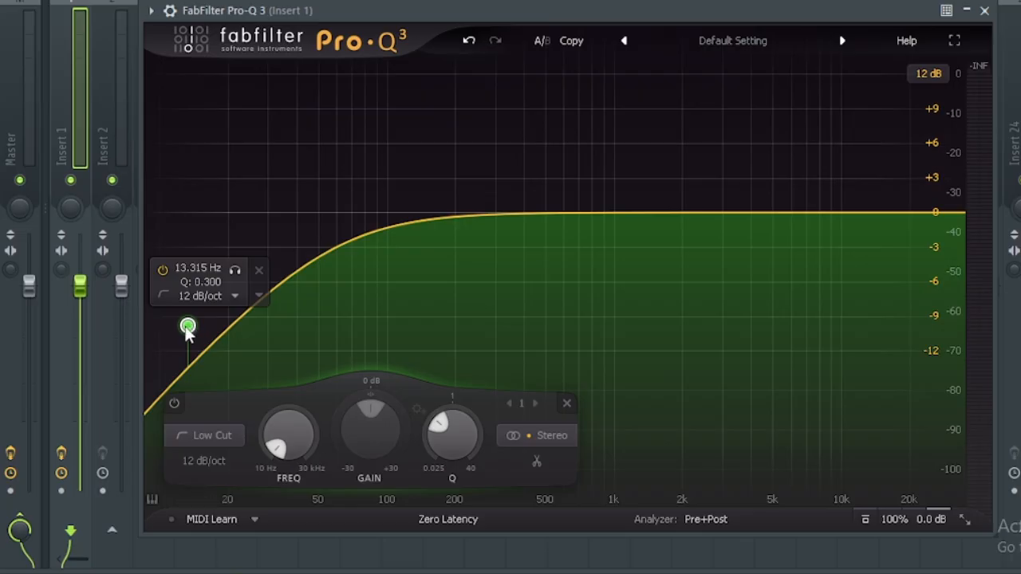
Set the low cut slope to 48 dB/oct and raise its cutoff to between 20 and 50 Hz during playback.
{"action": "left_click", "coordinate": [209, 439]}
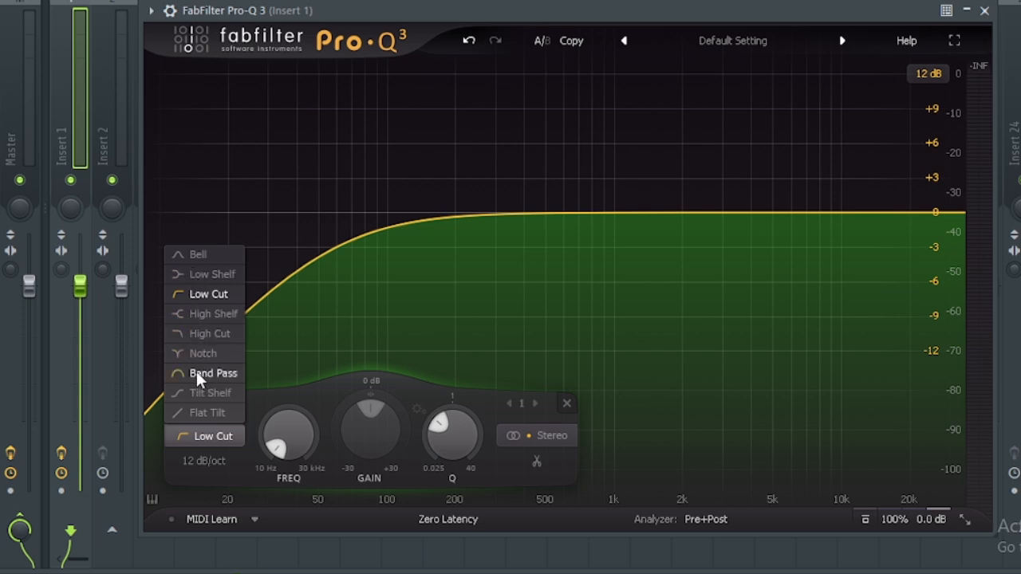
{"action": "left_click", "coordinate": [205, 297]}
{"action": "left_click", "coordinate": [204, 463]}
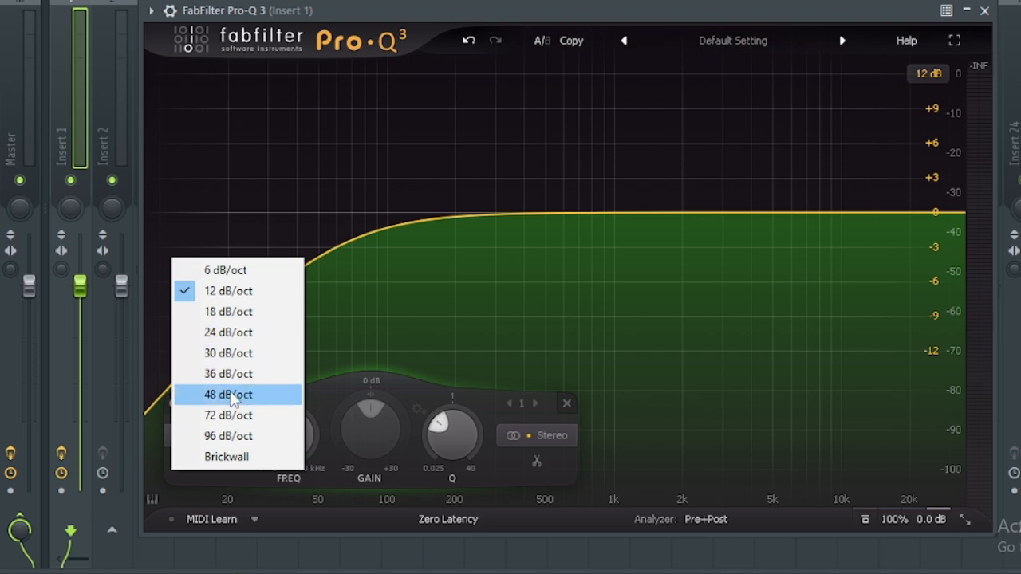
{"action": "left_click", "coordinate": [228, 394]}
{"action": "left_click_drag", "start_coordinate": [189, 320], "coordinate": [663, 227]}
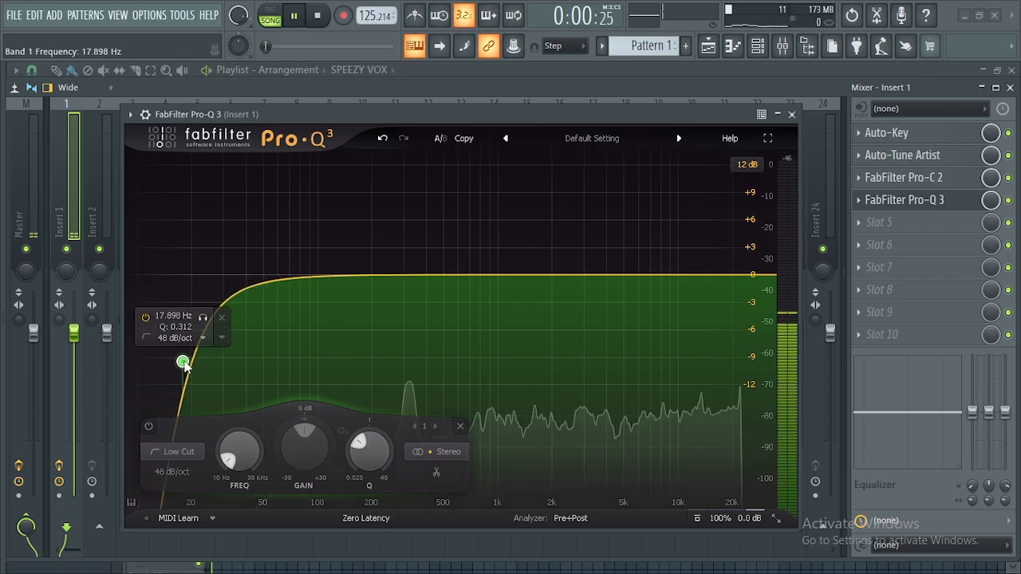
{"action": "left_click_drag", "start_coordinate": [538, 281], "coordinate": [230, 323]}
{"action": "key", "text": "space"}
Add a narrow bell band at about 210 Hz with a Q of 10.68 and a gain of -5.65 dB.
{"action": "left_click_drag", "start_coordinate": [351, 276], "coordinate": [375, 201]}
{"action": "left_click_drag", "start_coordinate": [488, 437], "coordinate": [492, 466]}
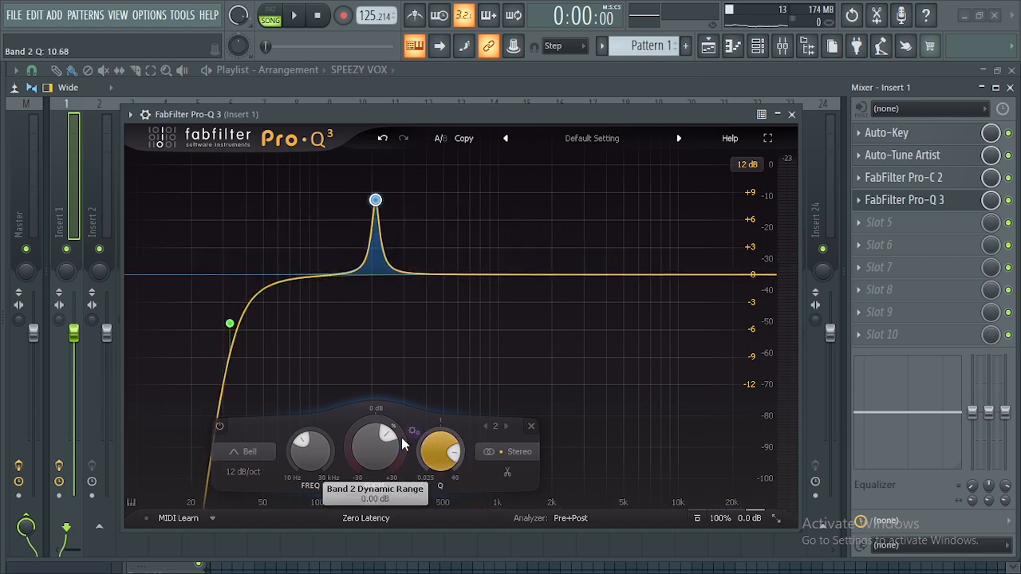
{"action": "left_click_drag", "start_coordinate": [365, 433], "coordinate": [363, 459]}
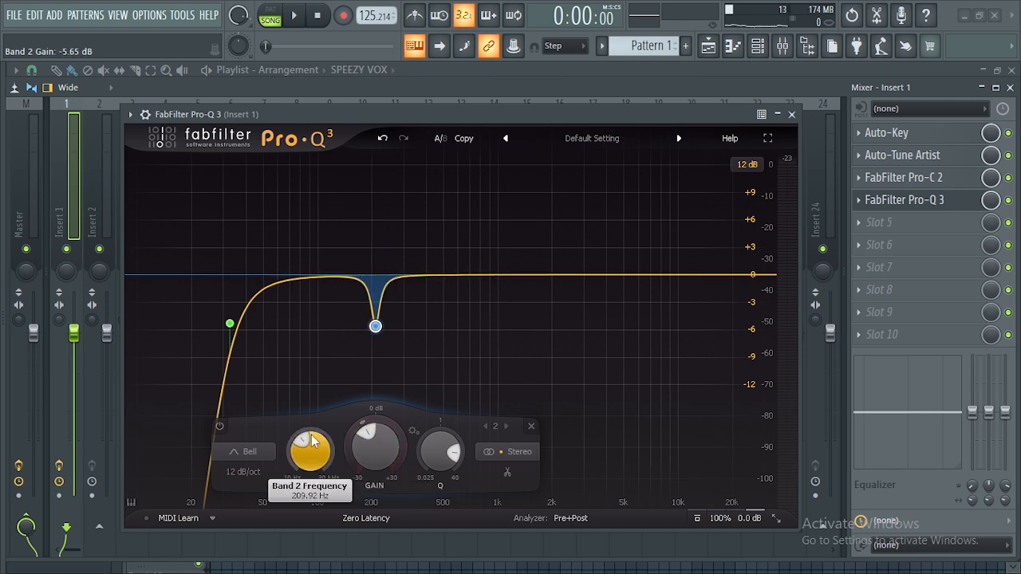
Add a narrow bell band between 50 and 100 Hz and cut its gain to -7.71 dB while the vocal plays.
{"action": "left_click_drag", "start_coordinate": [310, 276], "coordinate": [312, 205]}
{"action": "left_click_drag", "start_coordinate": [324, 432], "coordinate": [331, 444]}
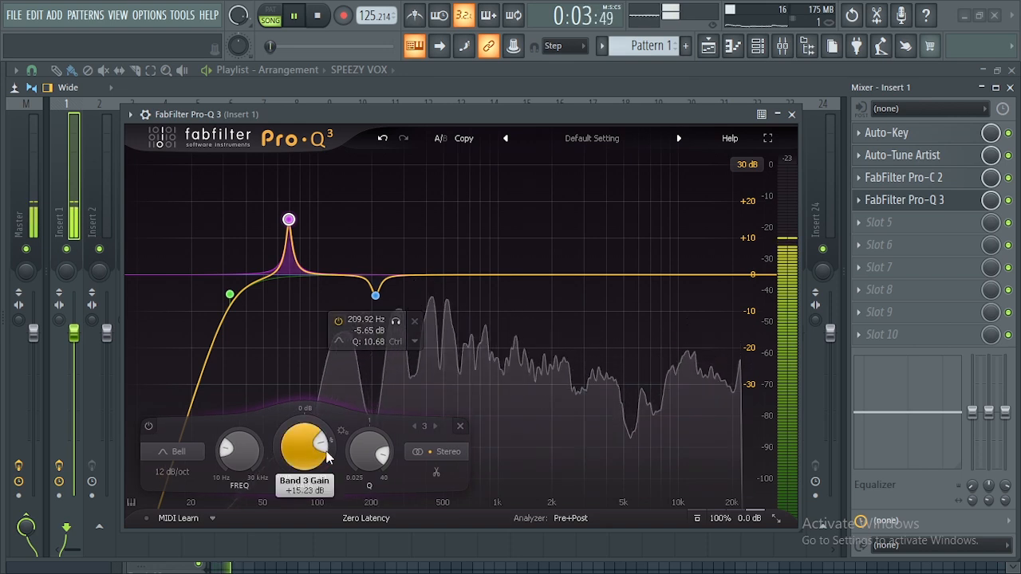
{"action": "left_click_drag", "start_coordinate": [323, 445], "coordinate": [291, 426]}
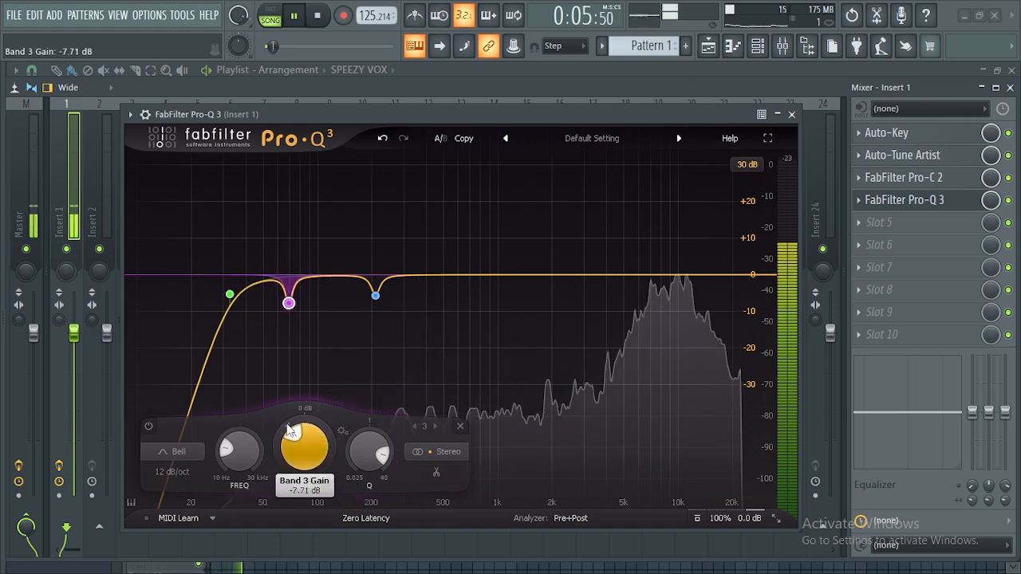
{"action": "key", "text": "space"}
Add a bell band at about 798 Hz with +22.65 dB gain and a Q of 1, and play the vocal with it soloed.
{"action": "left_click_drag", "start_coordinate": [463, 278], "coordinate": [477, 214]}
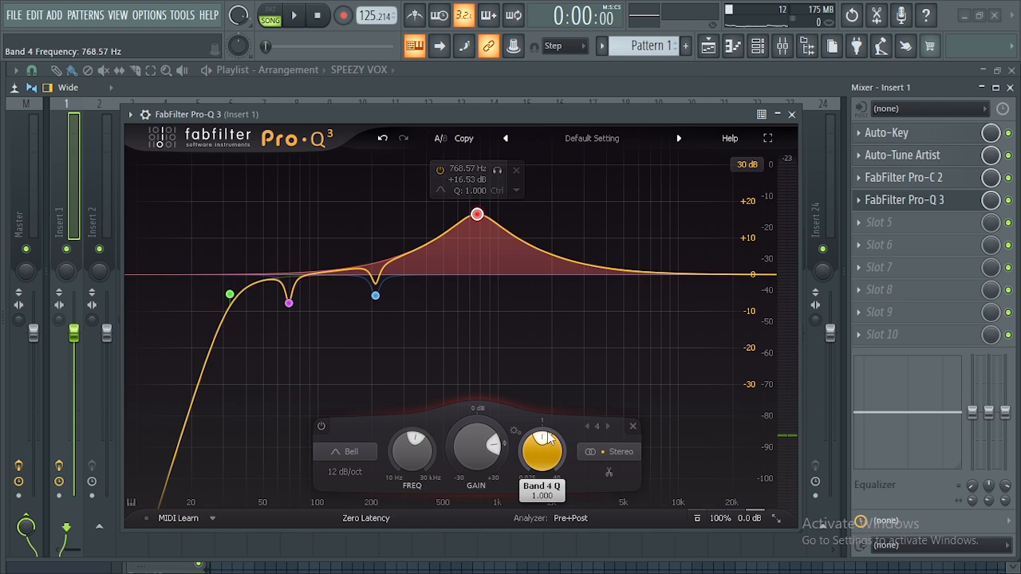
{"action": "left_click_drag", "start_coordinate": [477, 214], "coordinate": [480, 192]}
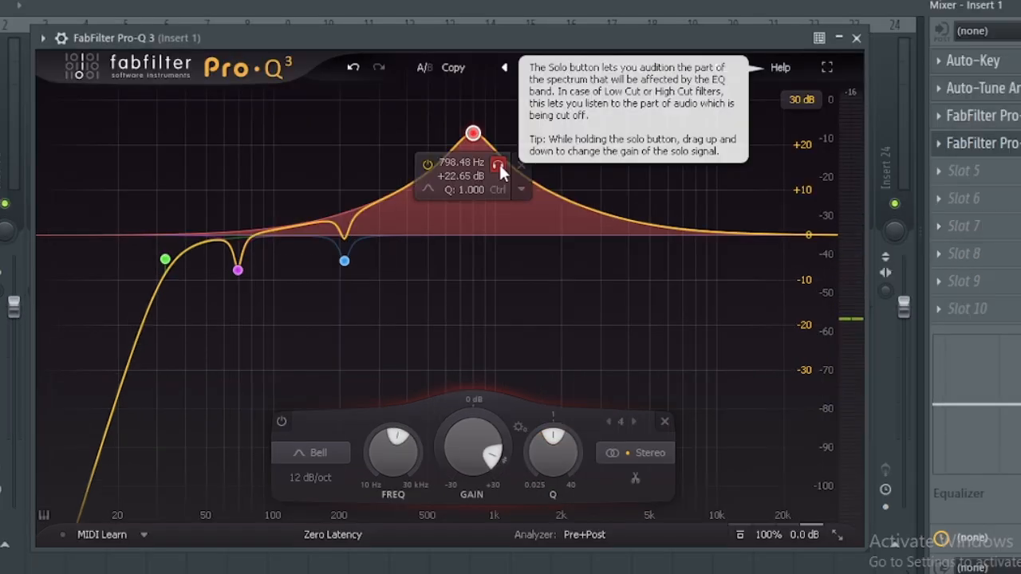
{"action": "left_click", "coordinate": [498, 165]}
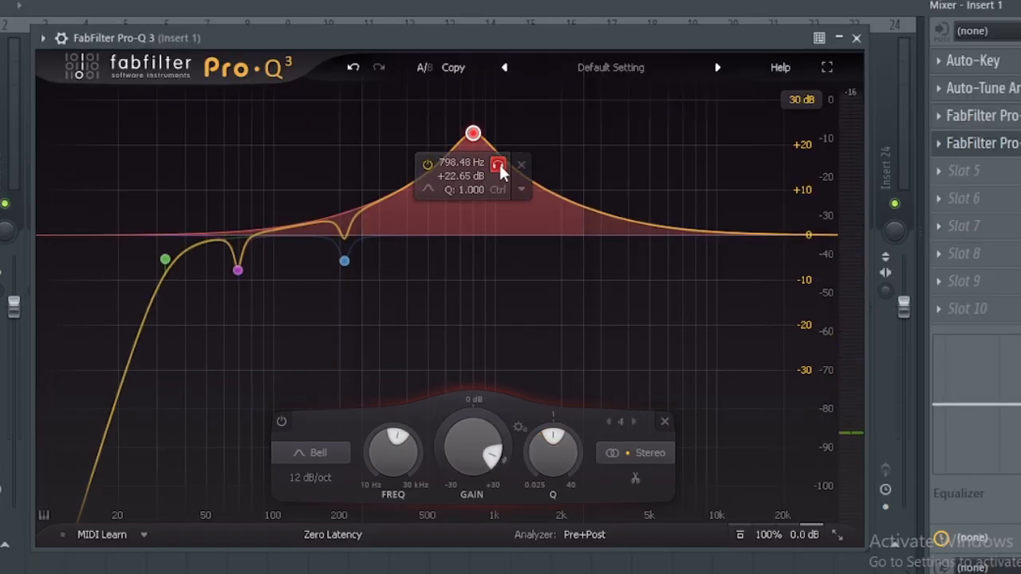
{"action": "key", "text": "space"}
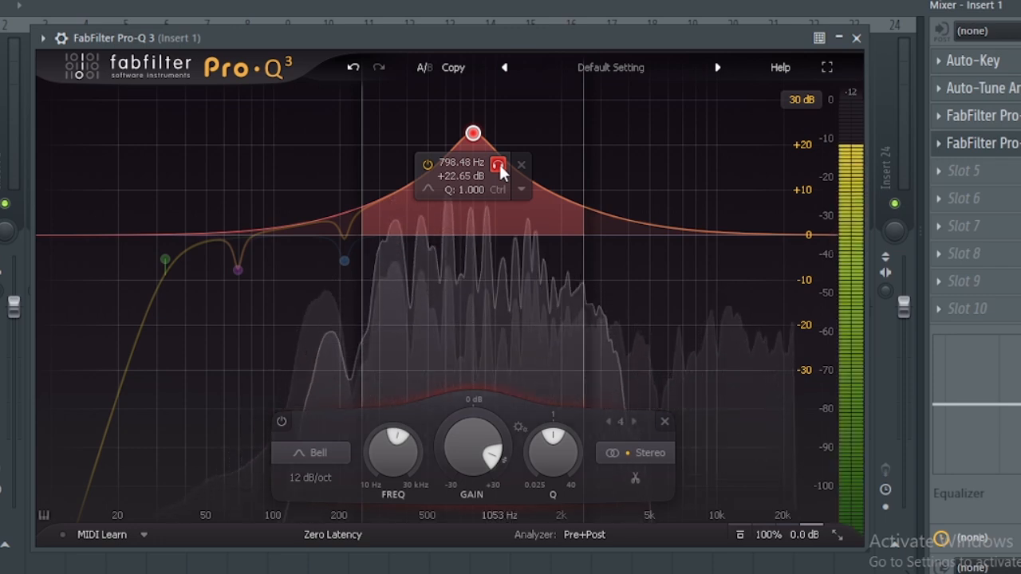
Stop soloing the 798 Hz band, narrow its Q and turn its boost into a small cut.
{"action": "left_click", "coordinate": [499, 165]}
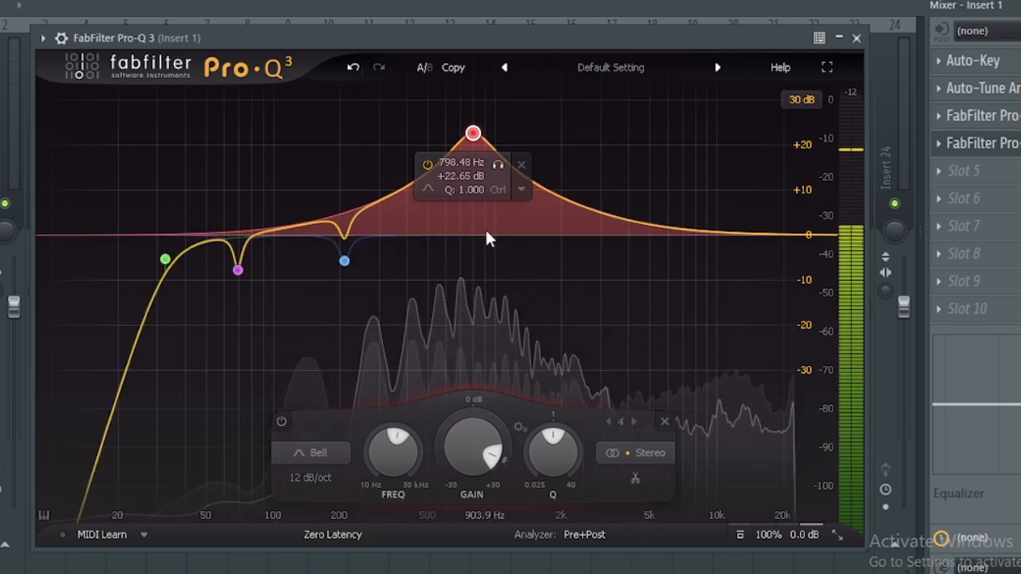
{"action": "scroll", "coordinate": [556, 447], "scroll_direction": "up", "scroll_amount": 10}
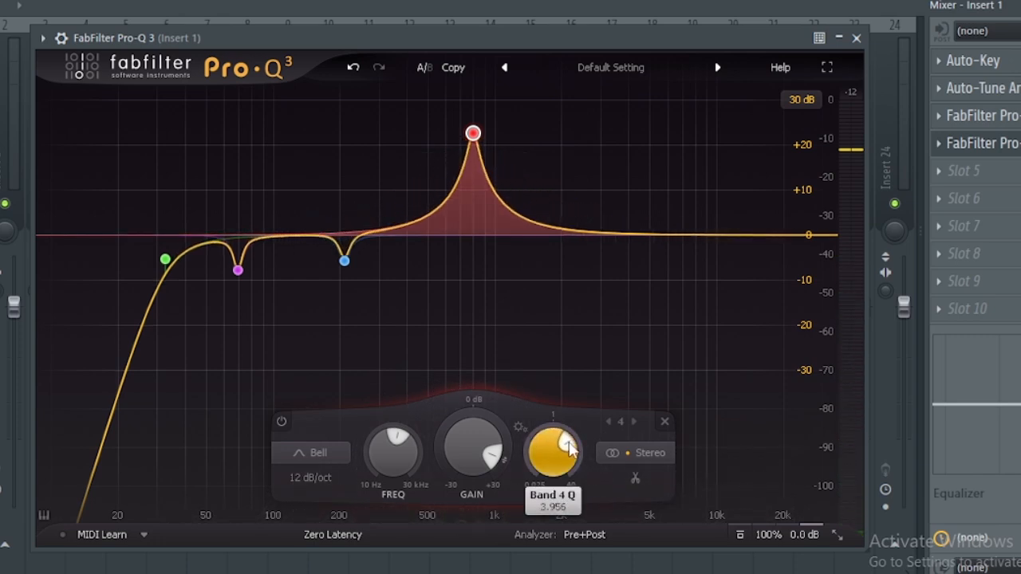
{"action": "scroll", "coordinate": [493, 456], "scroll_direction": "down", "scroll_amount": 15}
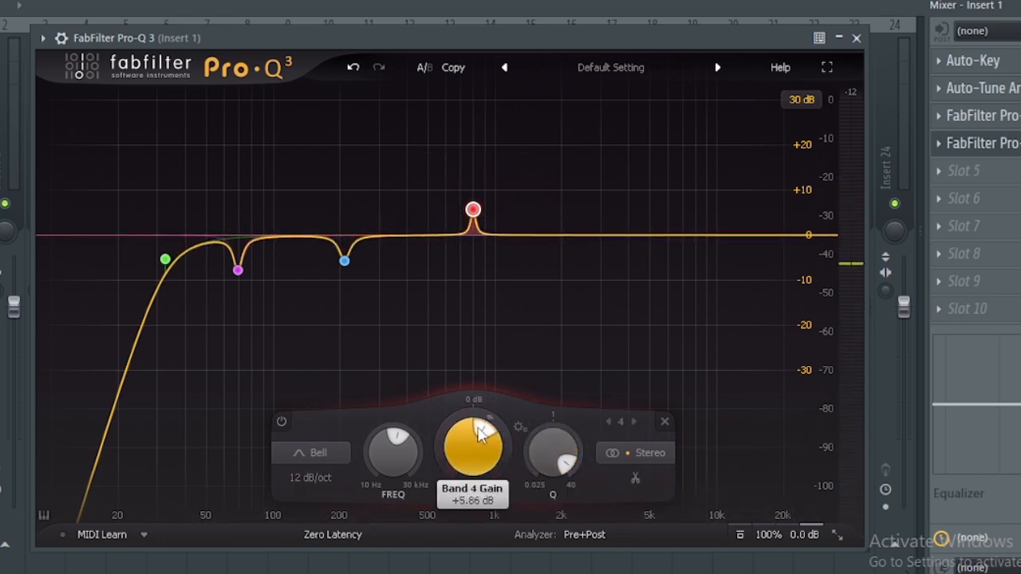
Add a narrow bell band at 2951.5 Hz with reduced gain and a high shelf at 24788 Hz with +13.67 dB gain.
{"action": "left_click_drag", "start_coordinate": [583, 237], "coordinate": [600, 178]}
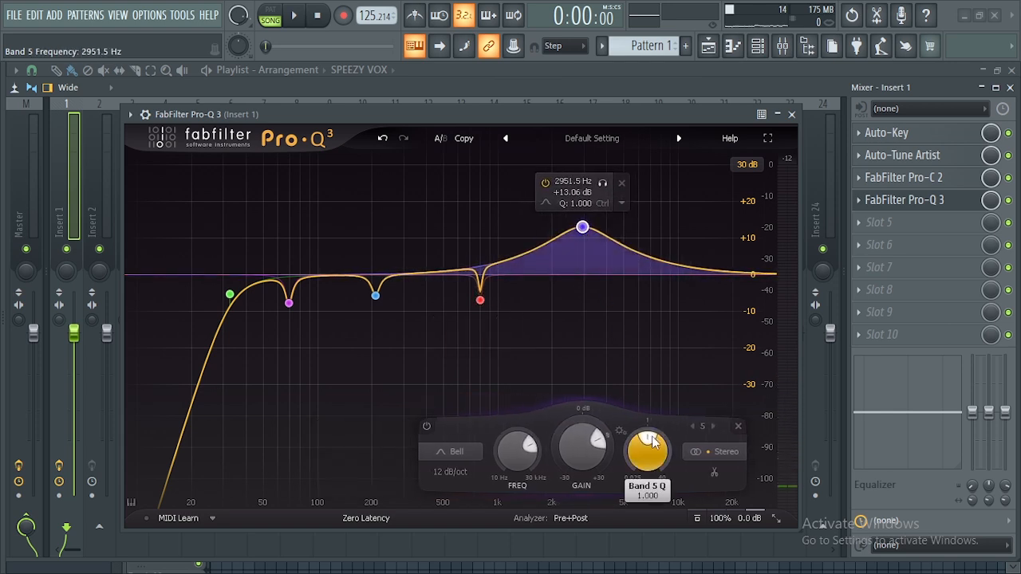
{"action": "scroll", "coordinate": [669, 460], "scroll_direction": "up", "scroll_amount": 10}
{"action": "left_click_drag", "start_coordinate": [761, 275], "coordinate": [746, 227]}
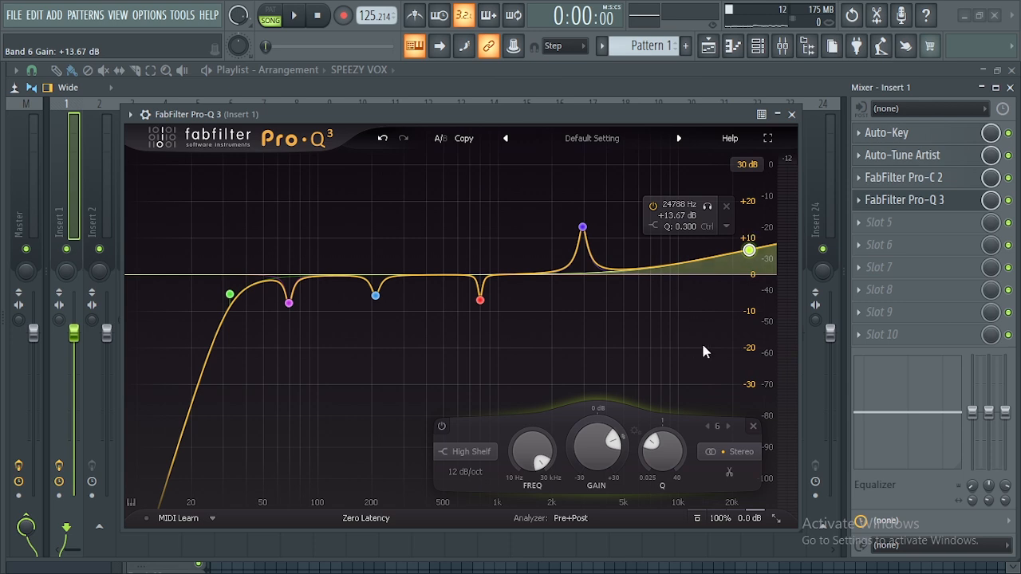
{"action": "left_click_drag", "start_coordinate": [585, 234], "coordinate": [581, 255]}
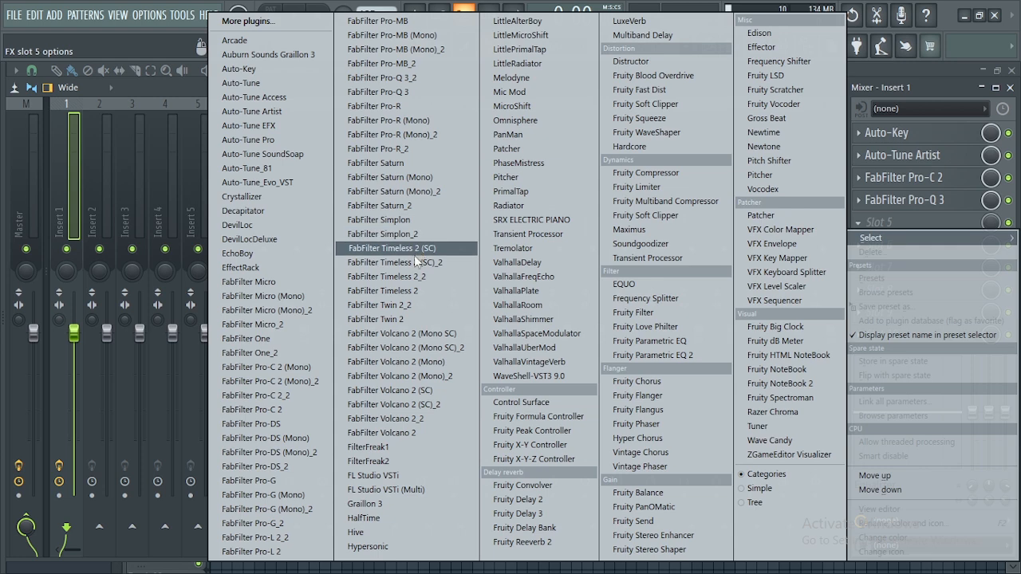
Load FabFilter Pro-DS into effect slot 5 of Insert 1 and briefly play the vocal through it.
{"action": "left_click", "coordinate": [265, 428]}
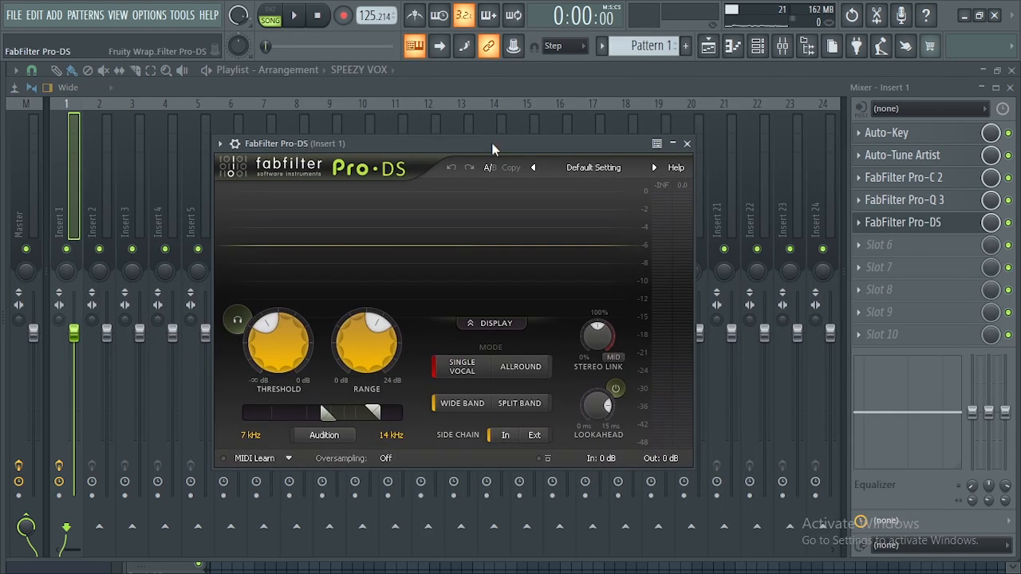
{"action": "key", "text": "space"}
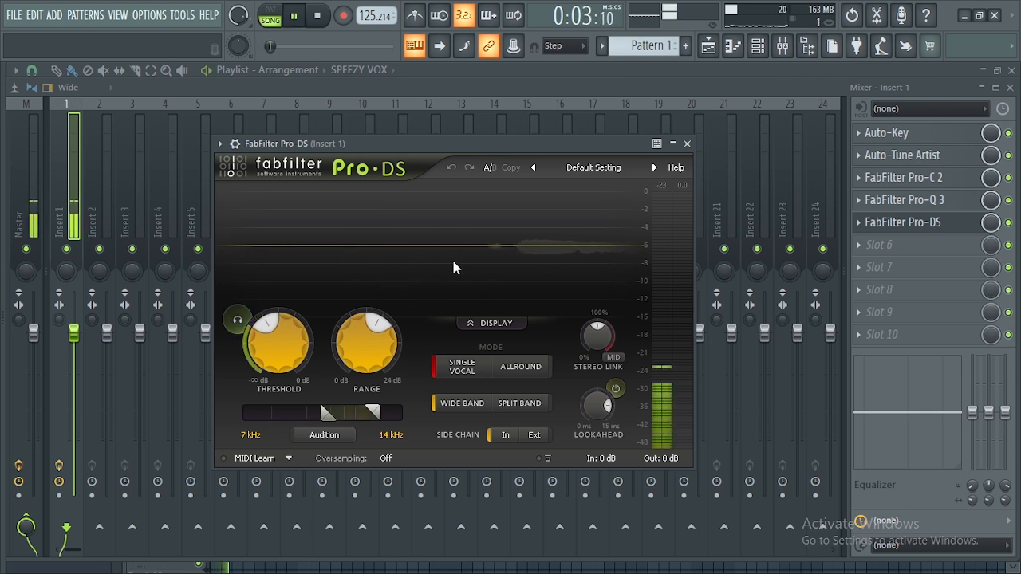
{"action": "key", "text": "space"}
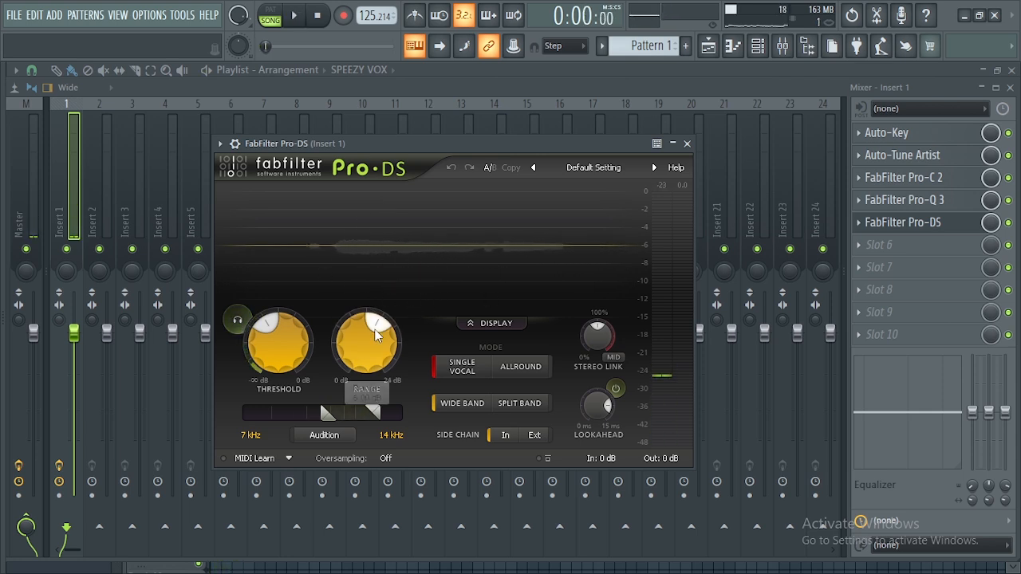
Load the Single Vocal preset Male Wide Band in the de-esser, play the vocal through it and close the plugin.
{"action": "left_click_drag", "start_coordinate": [271, 329], "coordinate": [266, 338]}
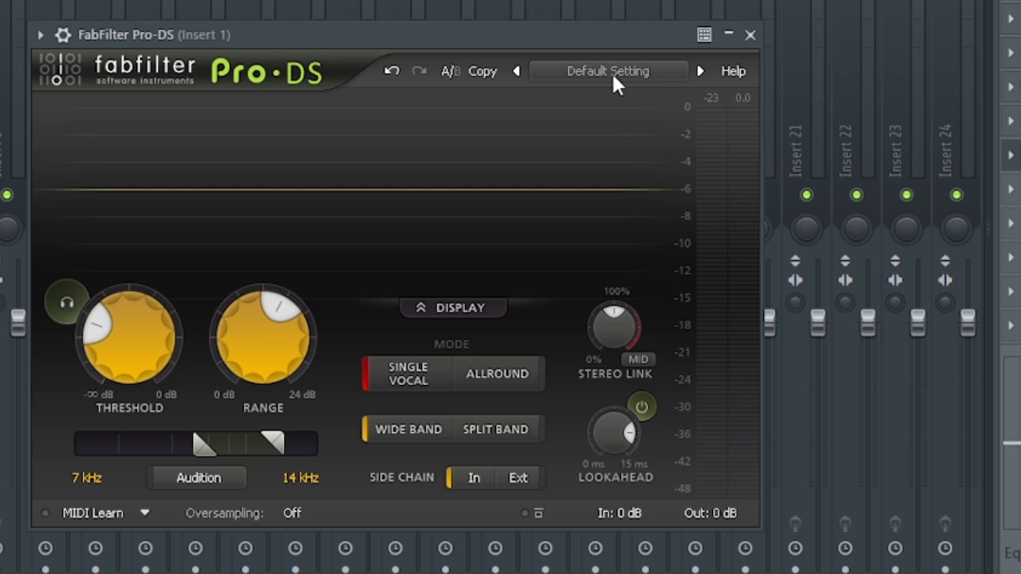
{"action": "left_click", "coordinate": [599, 168]}
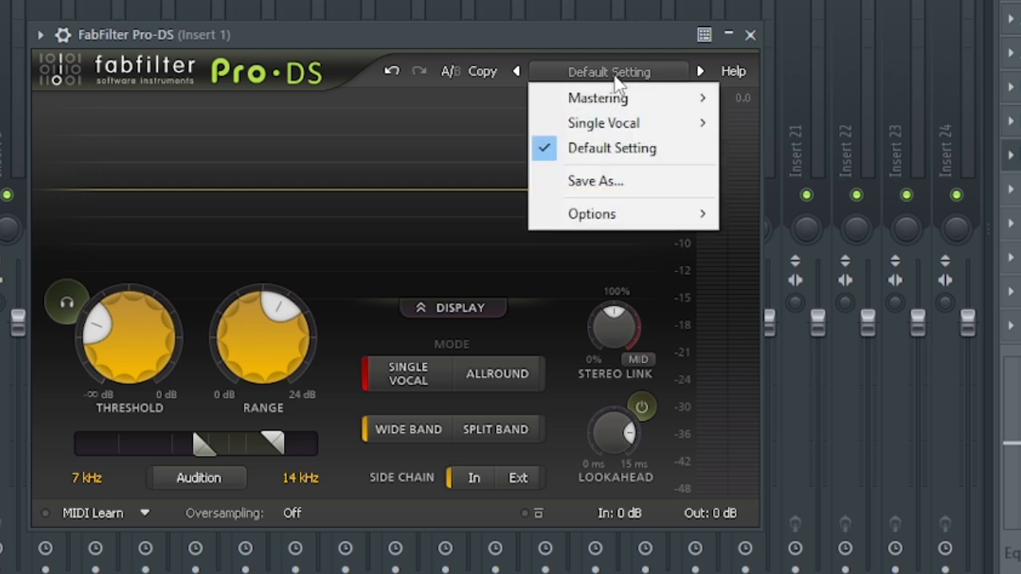
{"action": "mouse_move", "coordinate": [621, 137]}
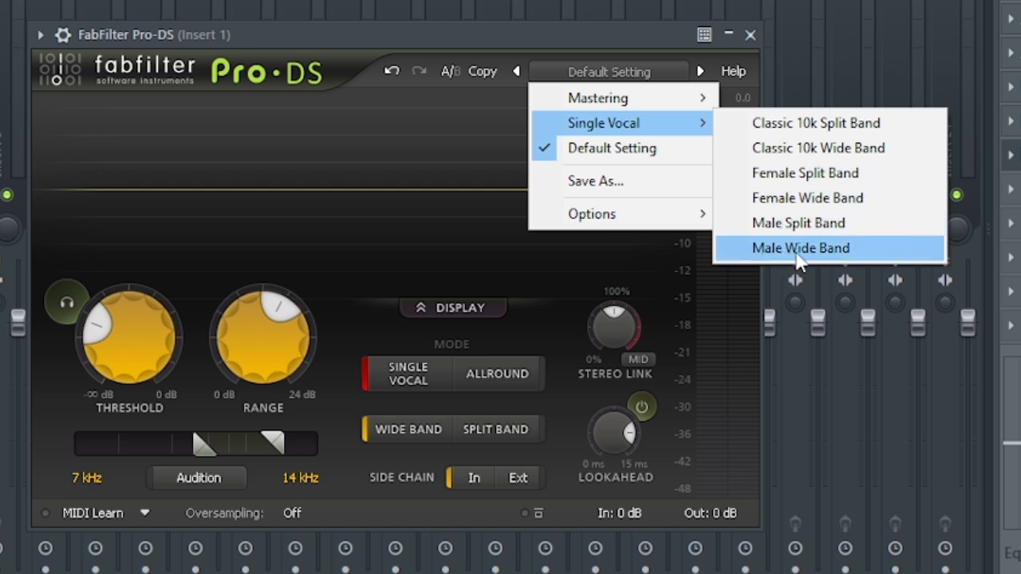
{"action": "left_click", "coordinate": [798, 254]}
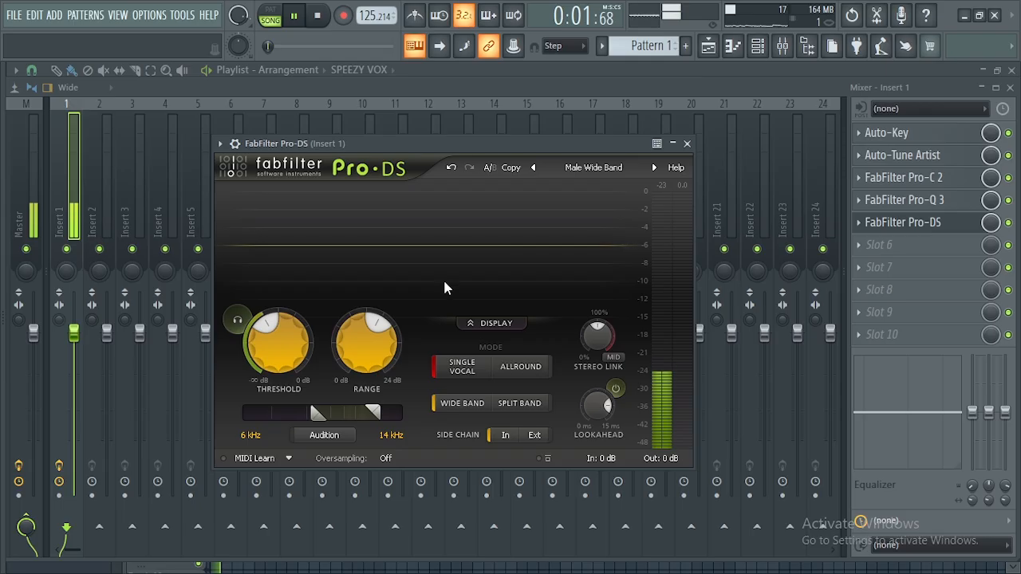
{"action": "mouse_move", "coordinate": [387, 326]}
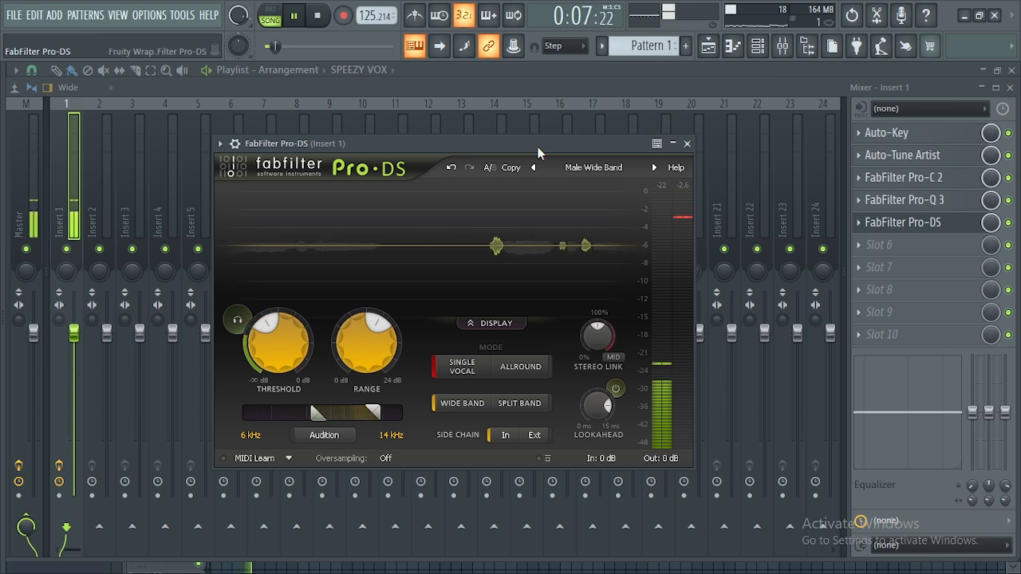
{"action": "key", "text": "space"}
{"action": "left_click_drag", "start_coordinate": [538, 148], "coordinate": [459, 139]}
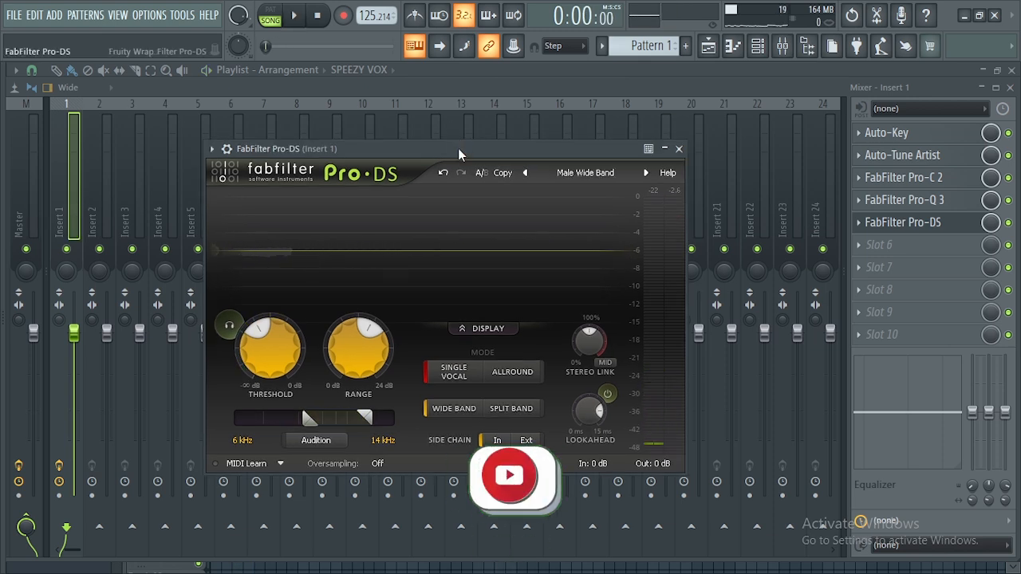
{"action": "left_click_drag", "start_coordinate": [458, 148], "coordinate": [479, 159]}
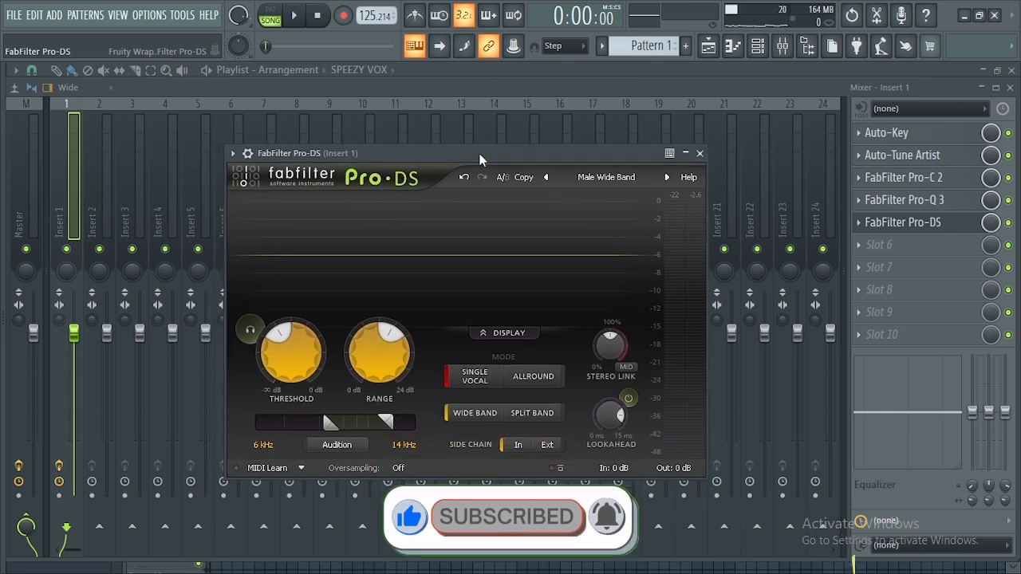
{"action": "left_click", "coordinate": [700, 153]}
Load Fruity Delay 2 into effect slot 6 and set its delay time to 2 steps.
{"action": "left_click", "coordinate": [861, 246]}
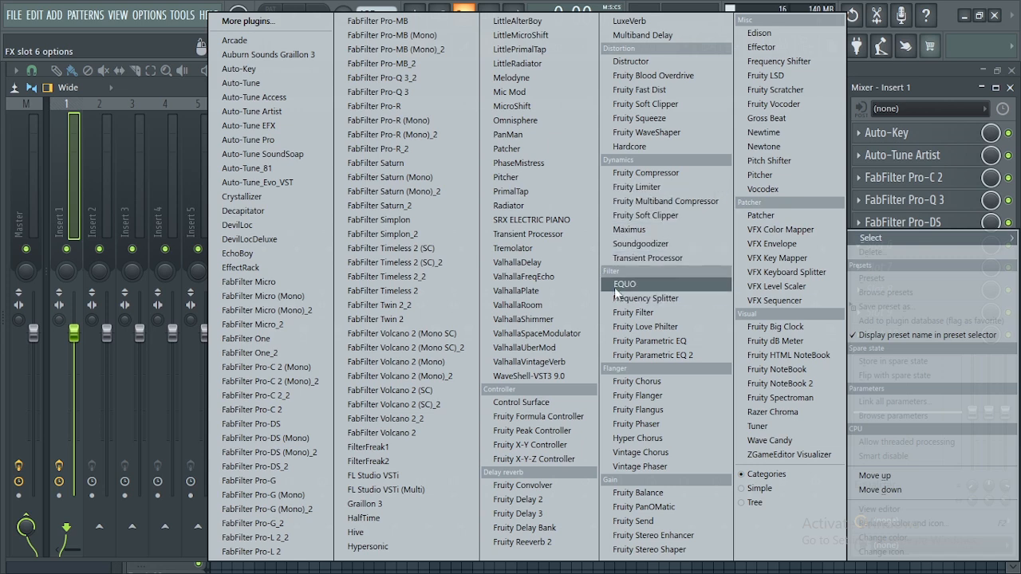
{"action": "left_click", "coordinate": [530, 502]}
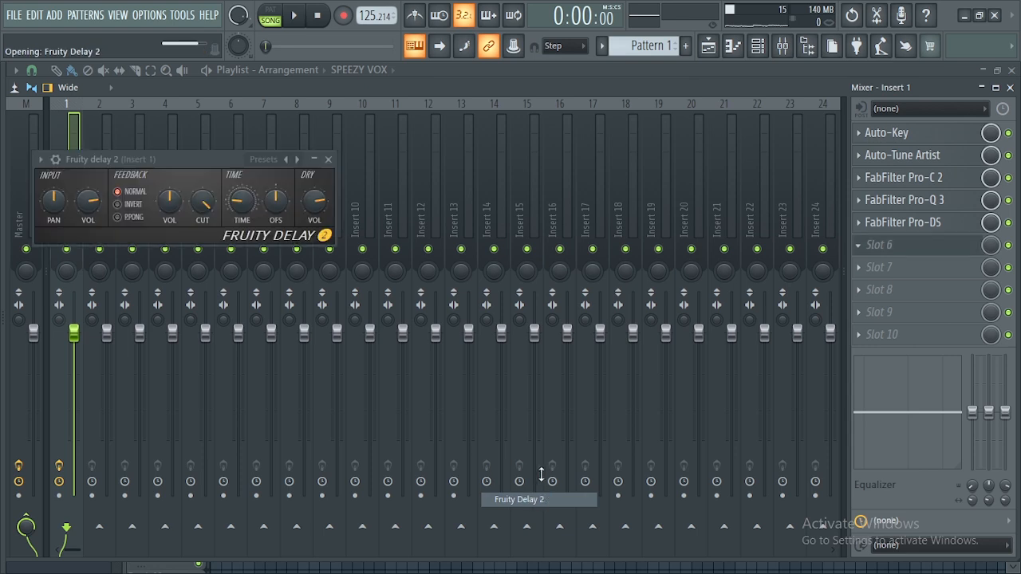
{"action": "left_click_drag", "start_coordinate": [168, 166], "coordinate": [401, 254]}
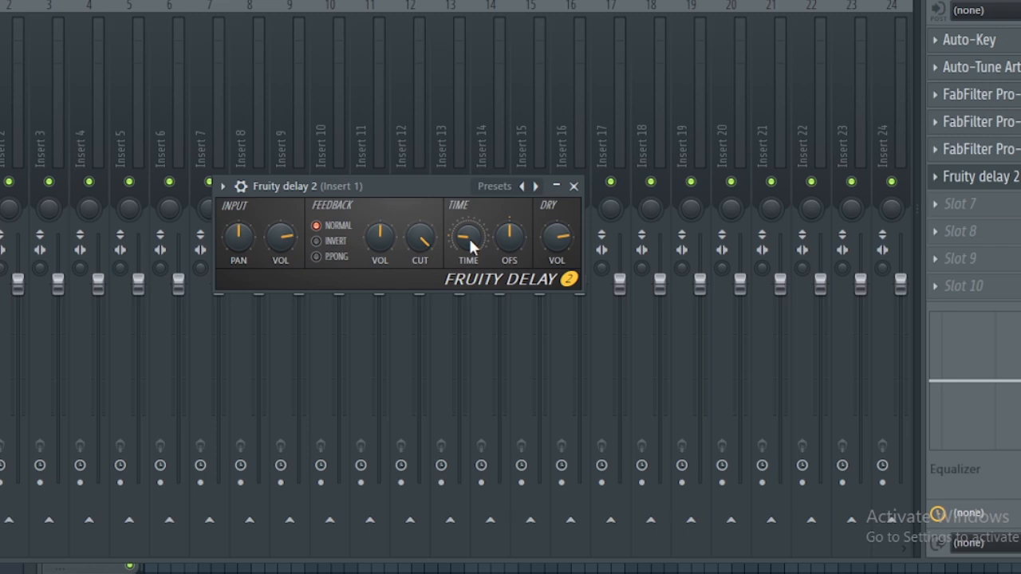
{"action": "right_click", "coordinate": [471, 247]}
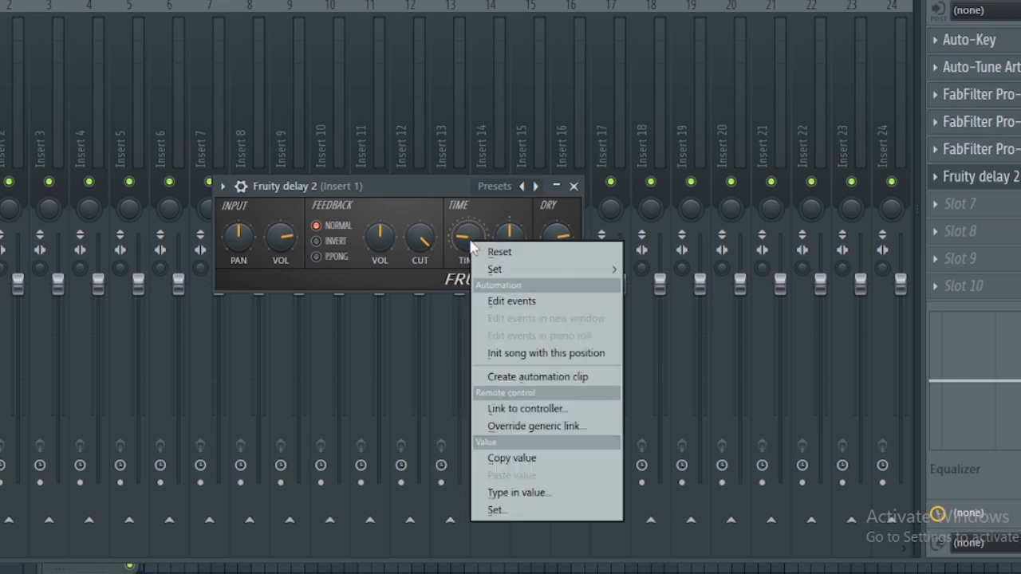
{"action": "mouse_move", "coordinate": [499, 271]}
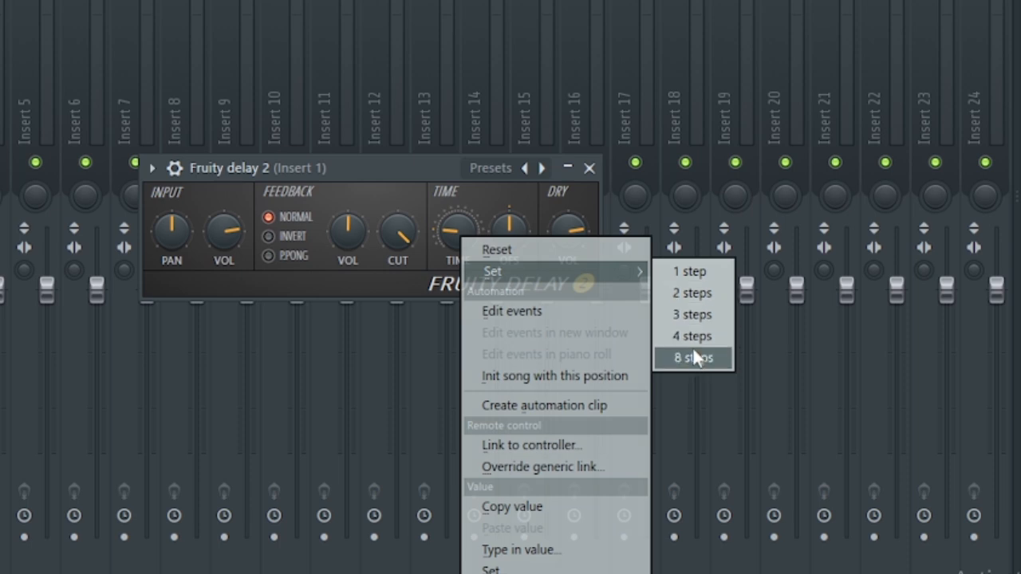
{"action": "left_click", "coordinate": [694, 293]}
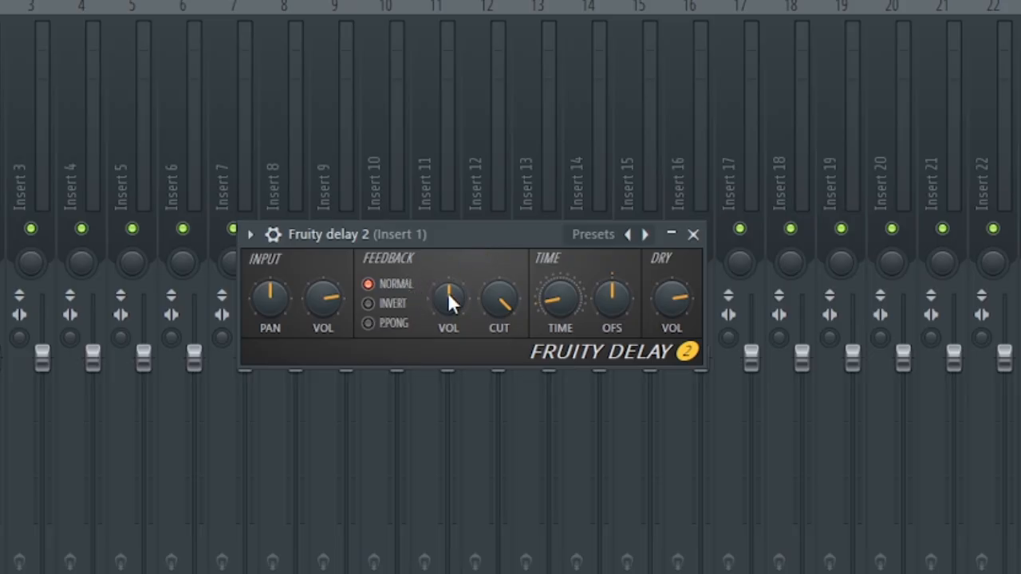
Lower the delay's feedback volume and input volume while the vocal plays, then stop playback.
{"action": "left_click_drag", "start_coordinate": [447, 291], "coordinate": [447, 335]}
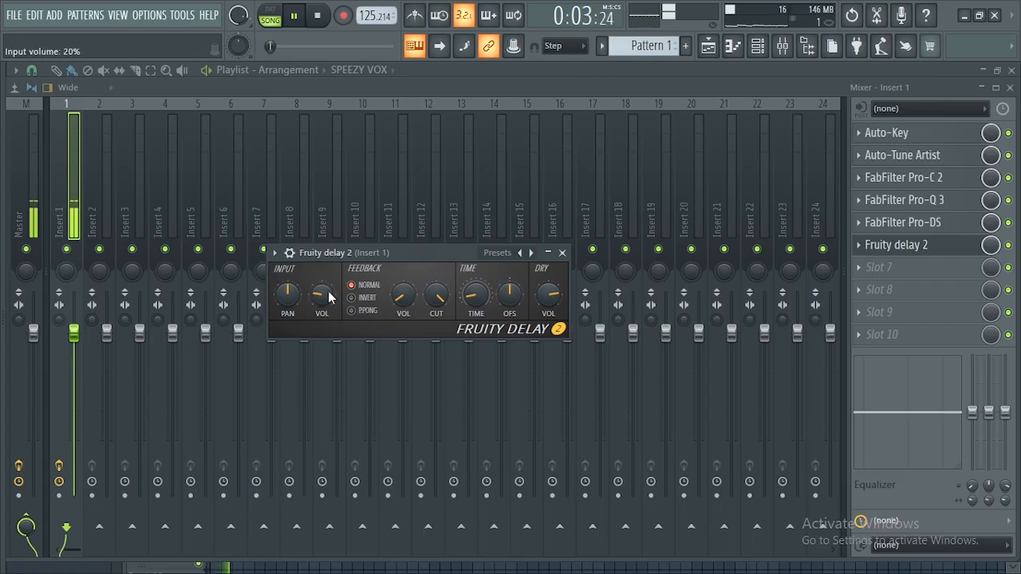
{"action": "mouse_move", "coordinate": [330, 296]}
{"action": "left_mouse_down"}
{"action": "mouse_move", "coordinate": [336, 285]}
{"action": "mouse_move", "coordinate": [337, 299]}
{"action": "left_mouse_up"}
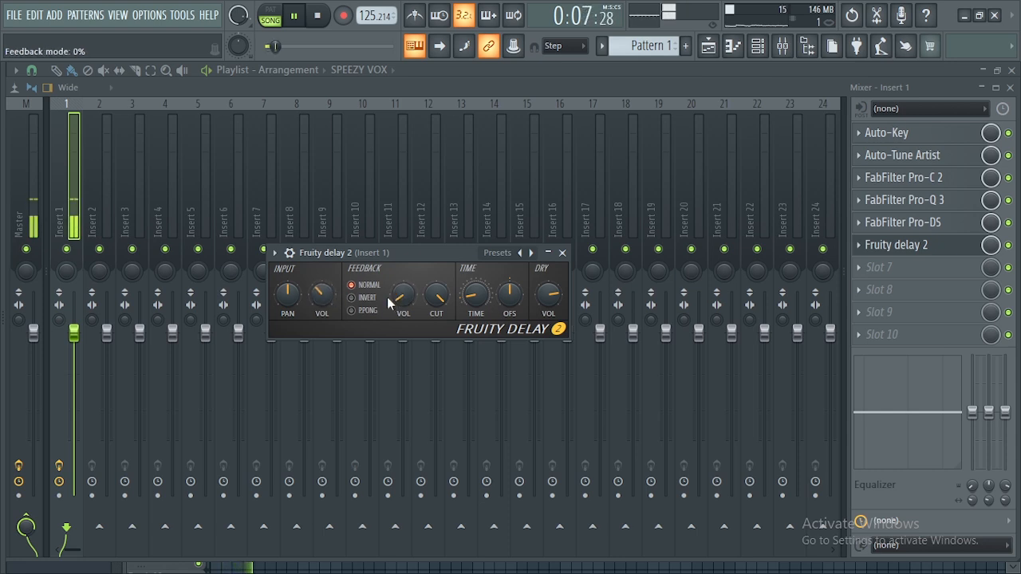
{"action": "mouse_move", "coordinate": [399, 299]}
{"action": "left_mouse_down"}
{"action": "mouse_move", "coordinate": [399, 311]}
{"action": "mouse_move", "coordinate": [403, 299]}
{"action": "left_mouse_up"}
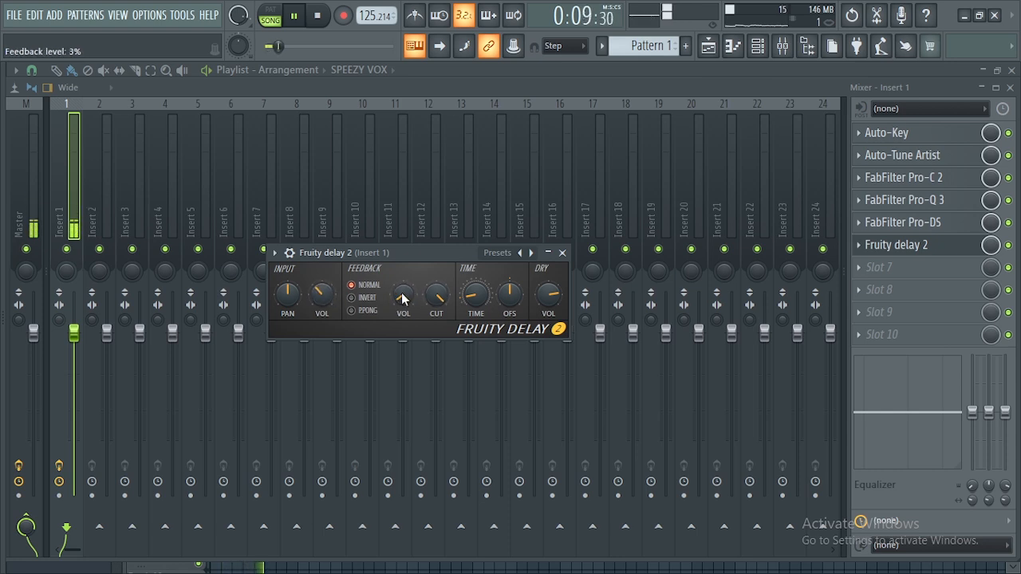
{"action": "left_click_drag", "start_coordinate": [324, 295], "coordinate": [324, 300]}
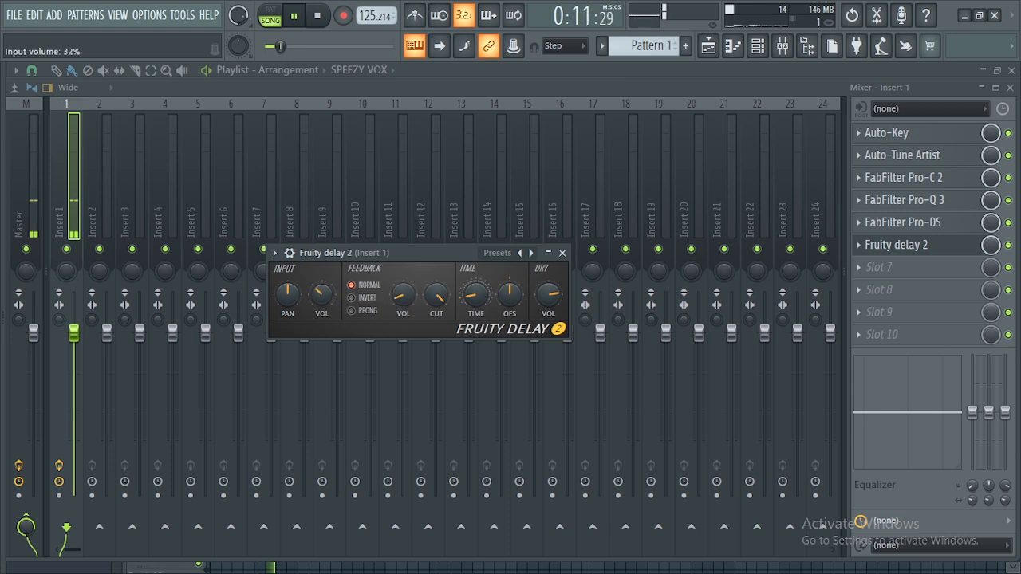
{"action": "key", "text": "space"}
Switch the delay's feedback mode to ping-pong and close the delay plugin.
{"action": "left_click_drag", "start_coordinate": [396, 249], "coordinate": [437, 242]}
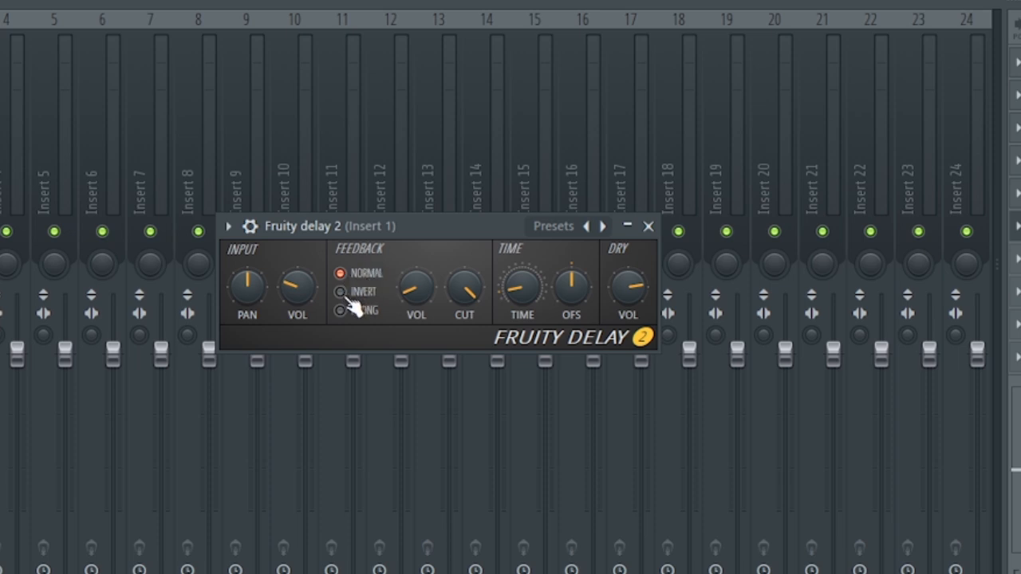
{"action": "left_click", "coordinate": [342, 311]}
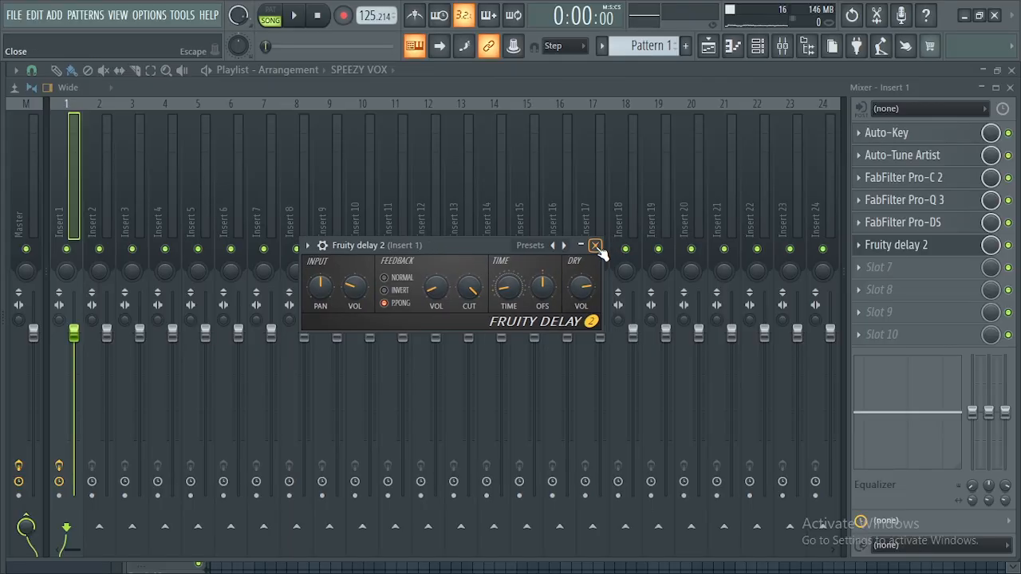
{"action": "left_click_drag", "start_coordinate": [444, 249], "coordinate": [467, 249]}
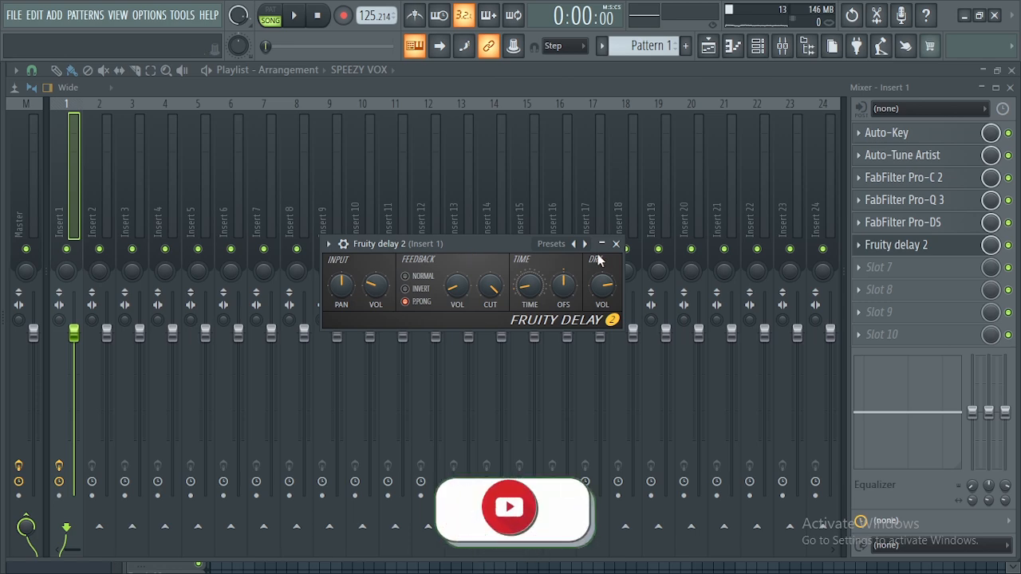
{"action": "left_click", "coordinate": [616, 243]}
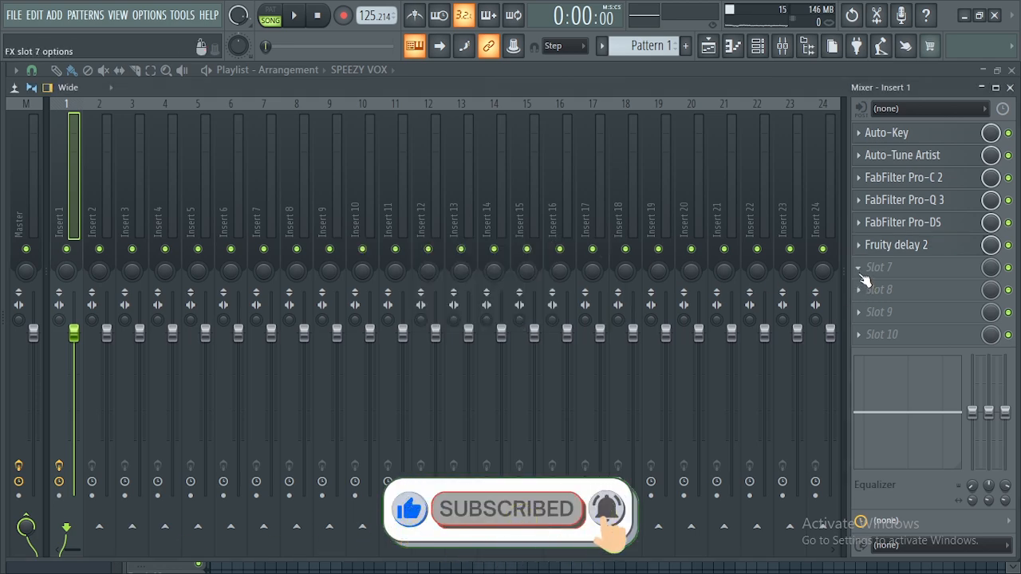
Load ValhallaVintageVerb into effect slot 7 of Insert 1.
{"action": "left_click", "coordinate": [858, 272]}
{"action": "mouse_move", "coordinate": [859, 243]}
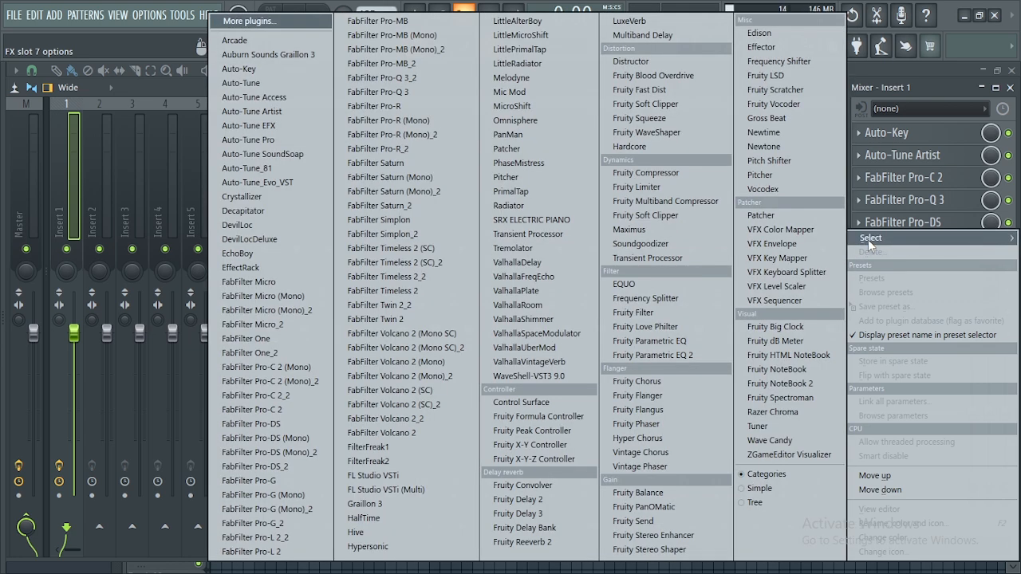
{"action": "left_click", "coordinate": [522, 362]}
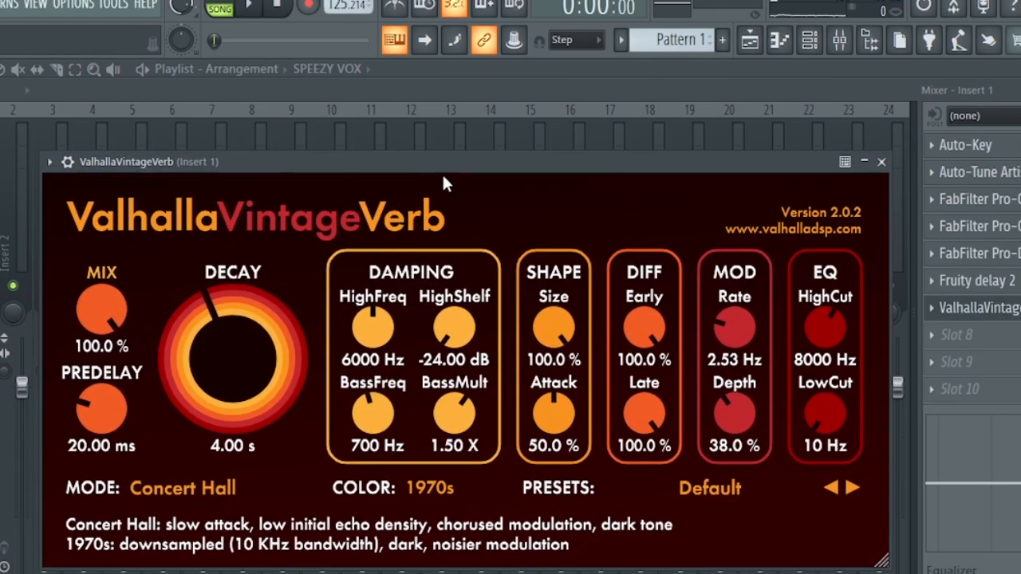
{"action": "left_click_drag", "start_coordinate": [441, 158], "coordinate": [482, 150]}
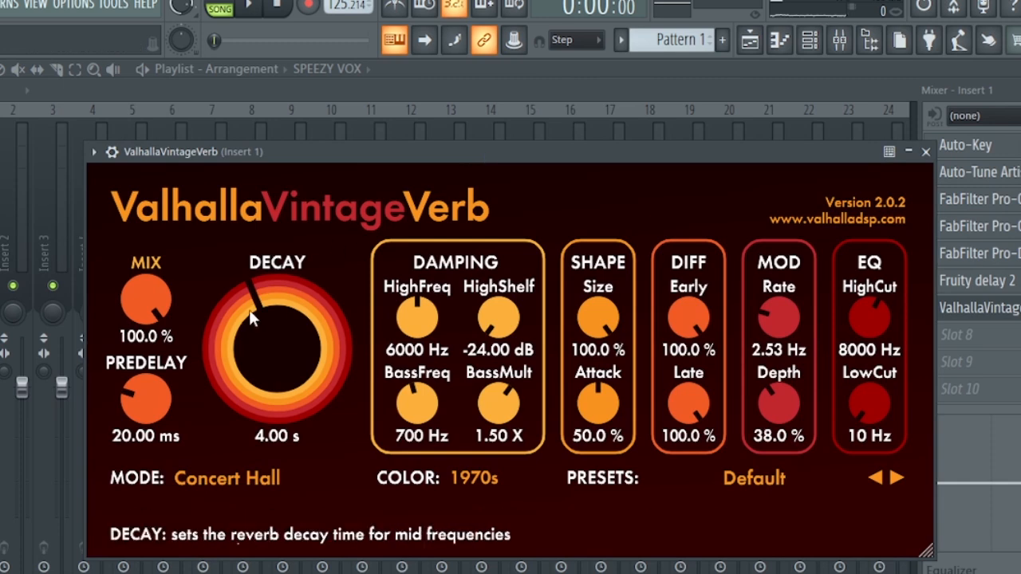
Set the reverb's decay to 0.21 s, predelay to 9.09 ms and mix to 84.8 %.
{"action": "left_click_drag", "start_coordinate": [251, 309], "coordinate": [244, 390]}
{"action": "left_click_drag", "start_coordinate": [142, 401], "coordinate": [141, 413]}
{"action": "left_click_drag", "start_coordinate": [152, 305], "coordinate": [153, 333]}
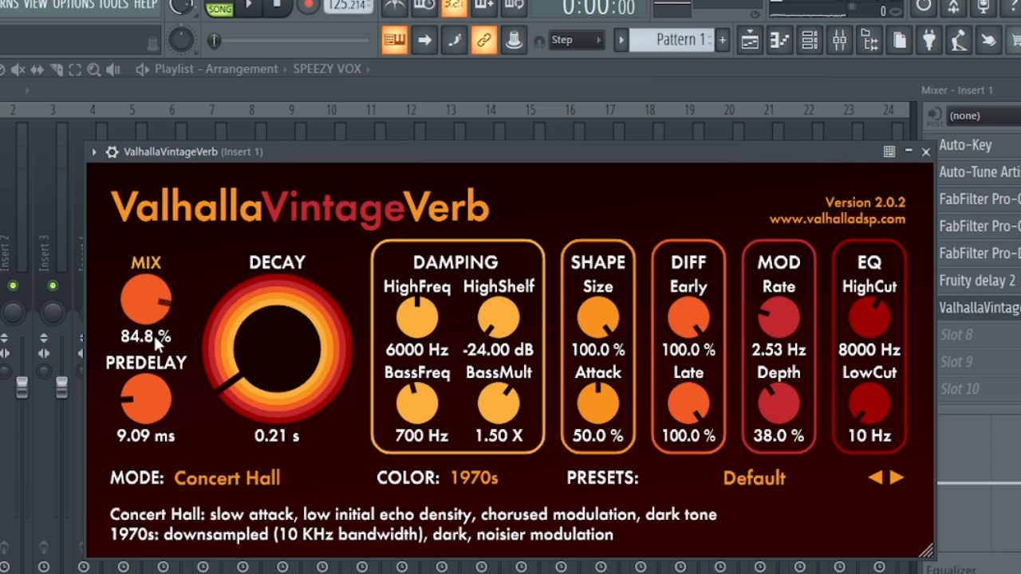
Set the reverb's mode to Plate and close the reverb plugin.
{"action": "left_click", "coordinate": [222, 478]}
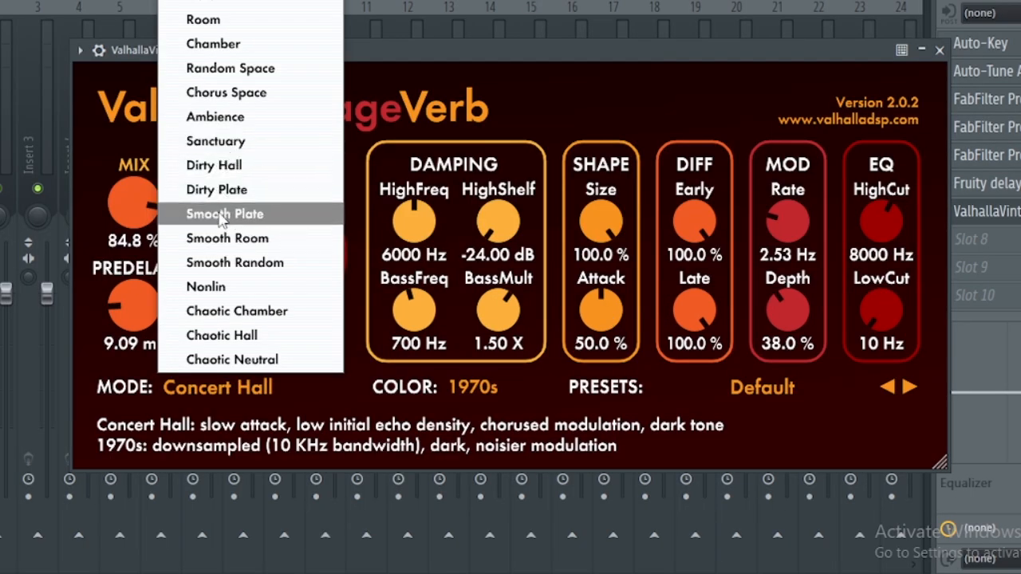
{"action": "left_click", "coordinate": [226, 6]}
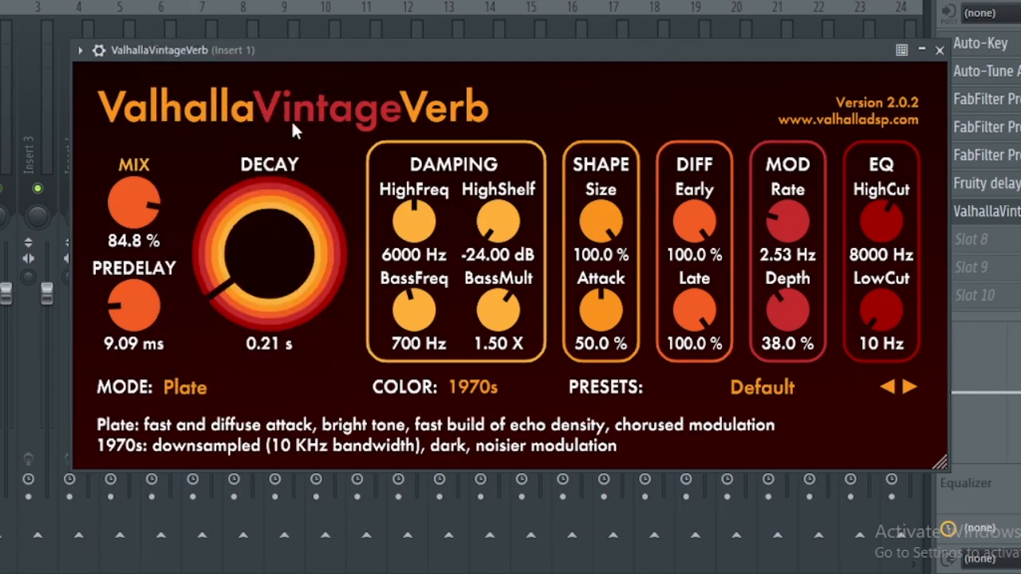
{"action": "left_click_drag", "start_coordinate": [353, 52], "coordinate": [334, 108]}
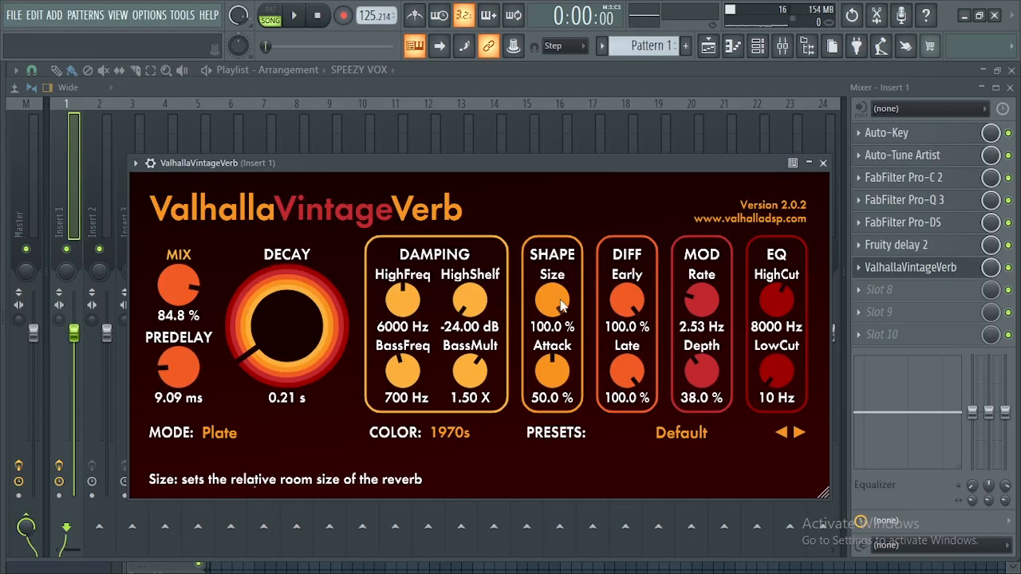
{"action": "left_click", "coordinate": [824, 163]}
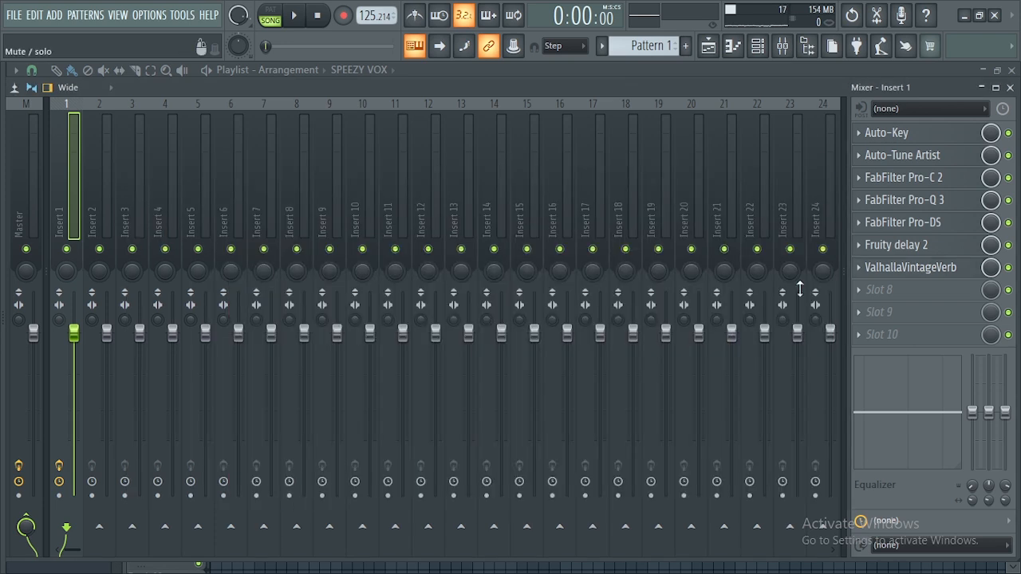
Load FabFilter Saturn into effect slot 8 of Insert 1.
{"action": "left_click", "coordinate": [861, 294]}
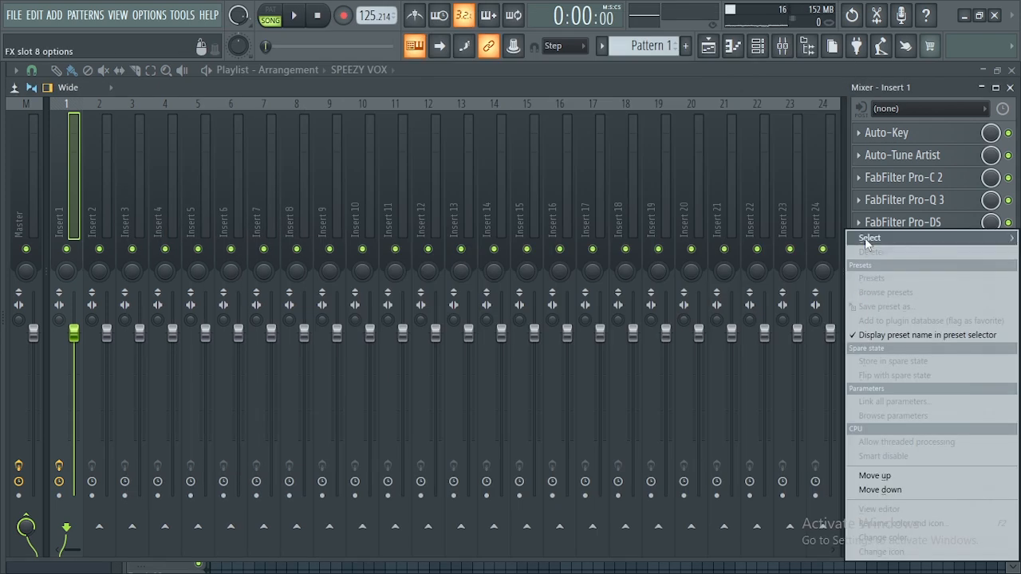
{"action": "mouse_move", "coordinate": [864, 237]}
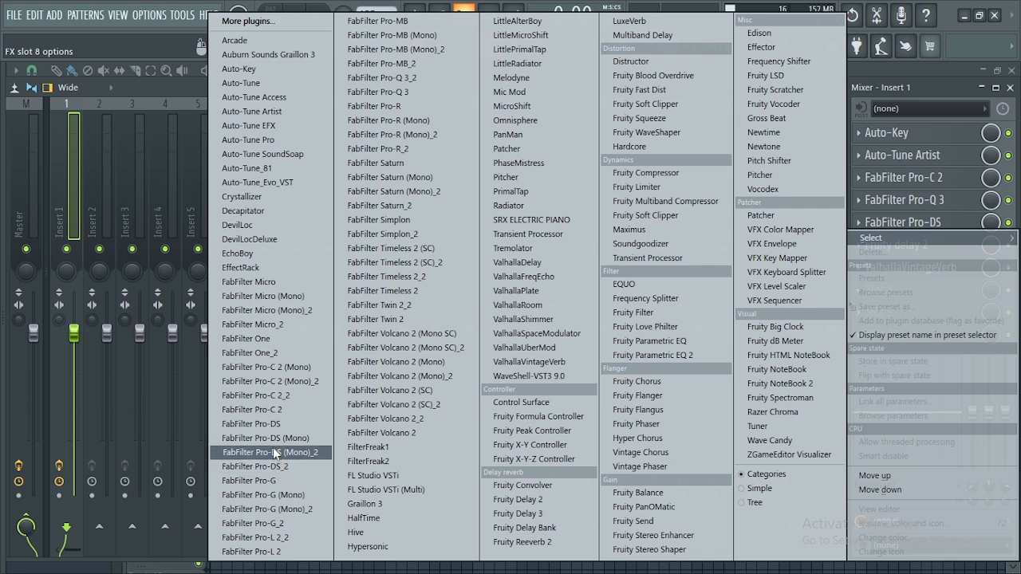
{"action": "left_click", "coordinate": [393, 166]}
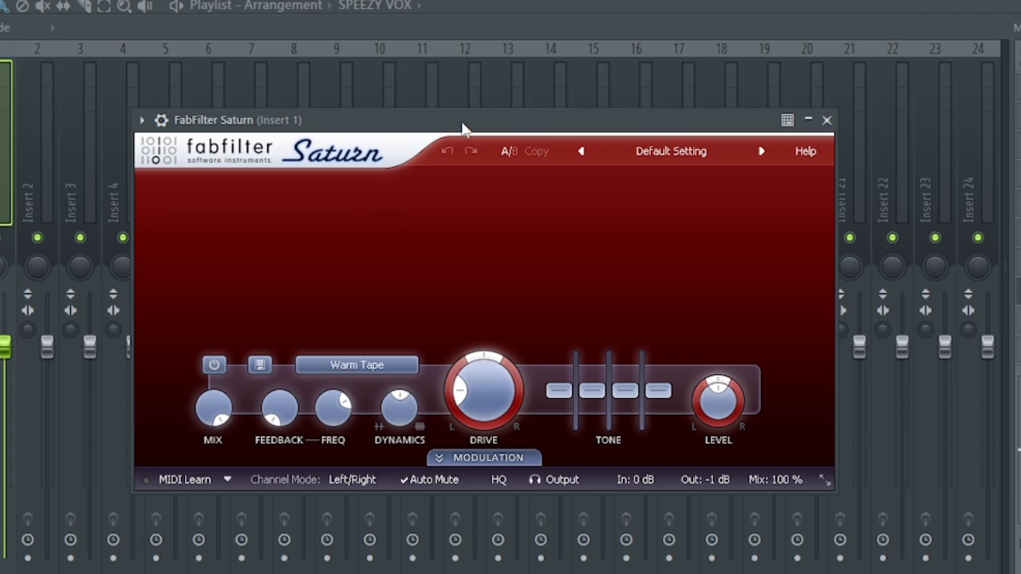
{"action": "left_click_drag", "start_coordinate": [461, 123], "coordinate": [464, 122]}
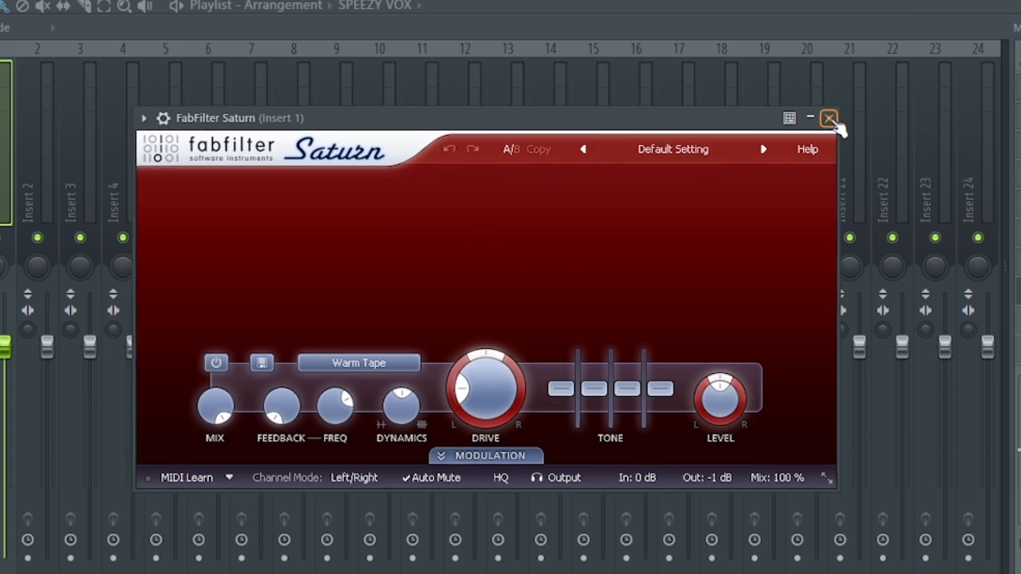